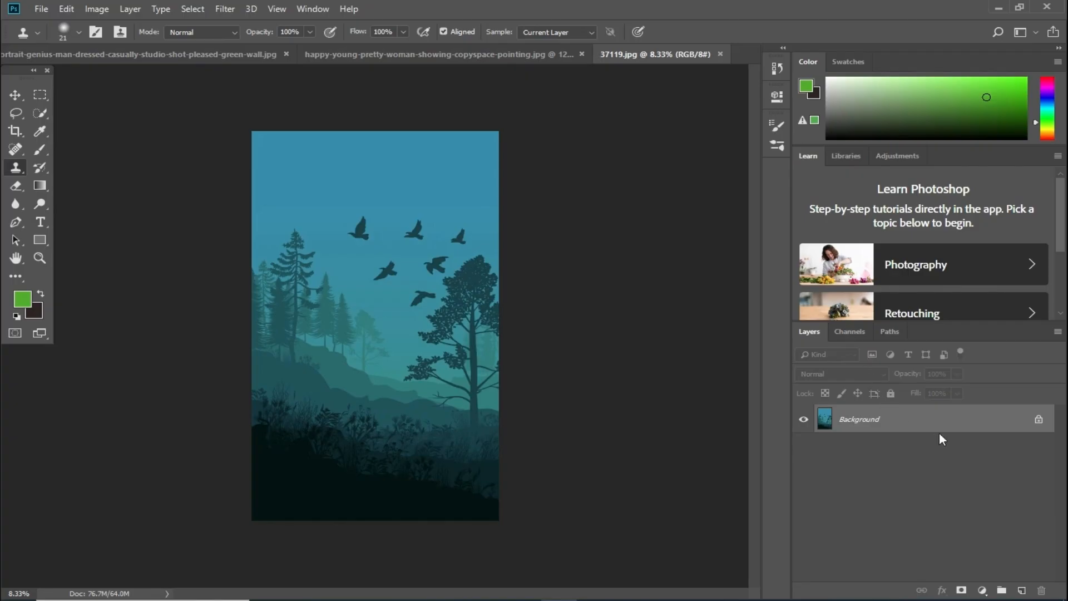
- Add an empty Layer 1 above the forest background and try a clone stroke, which triggers the no-source error
left_click(1021, 590)
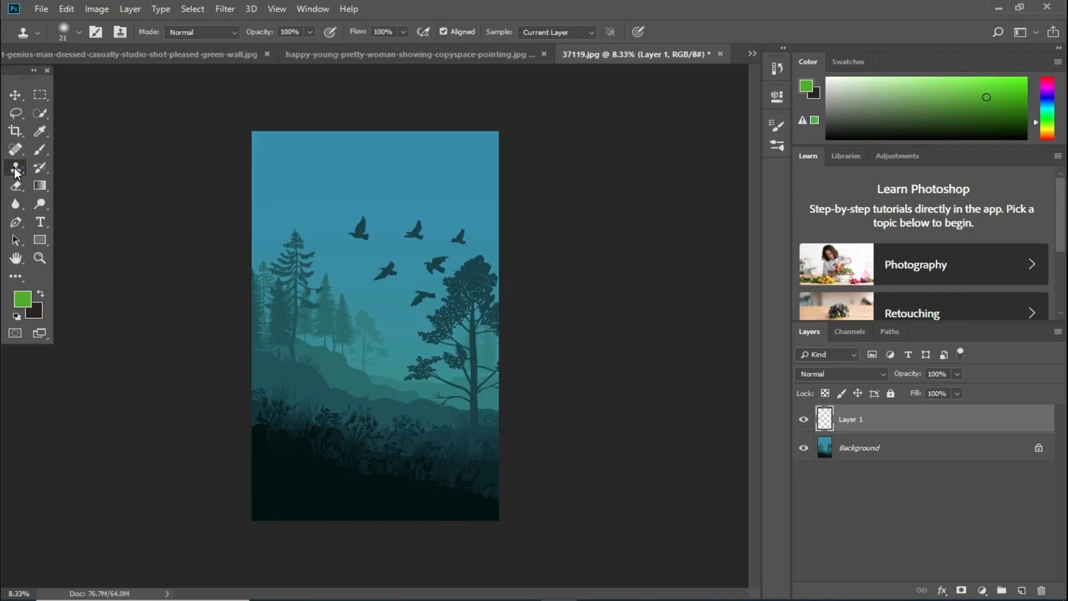
left_click(317, 183)
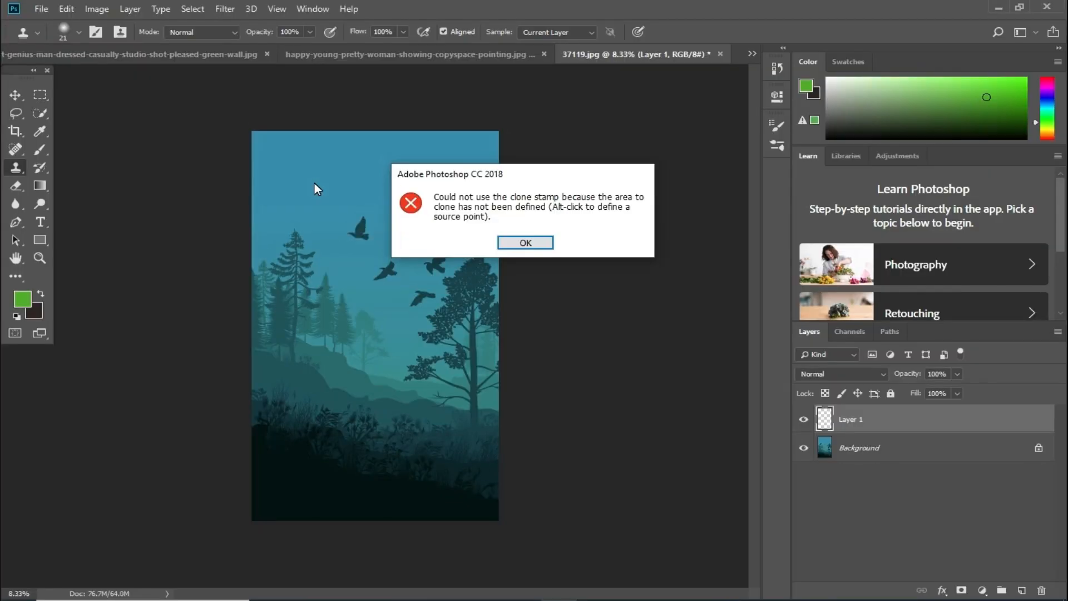
- Dismiss the error, sample clear sky as the clone source and paint it over the first bird
left_click(519, 245)
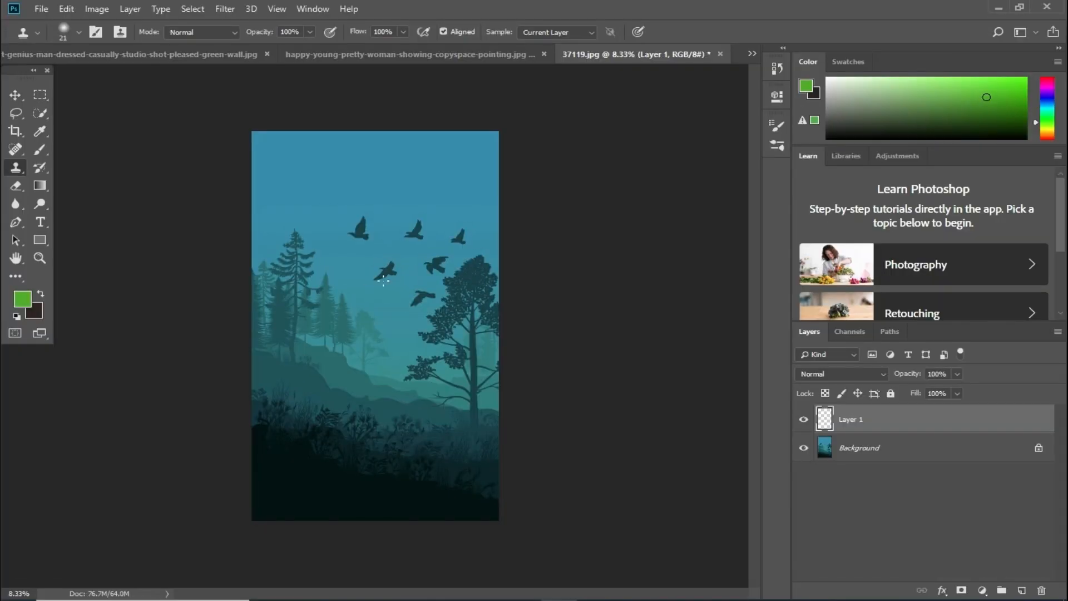
left_click(325, 188, "alt")
left_click_drag(334, 218, 373, 234)
left_click(309, 174, "alt")
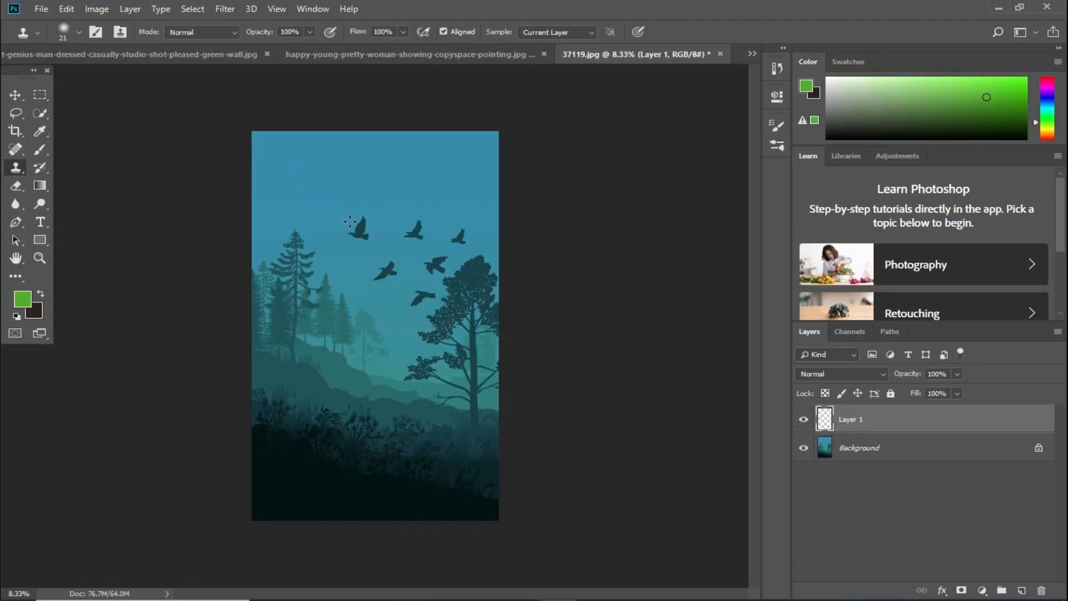
mouse_move(359, 226)
left_mouse_down()
mouse_move(371, 220)
mouse_move(362, 222)
left_mouse_up()
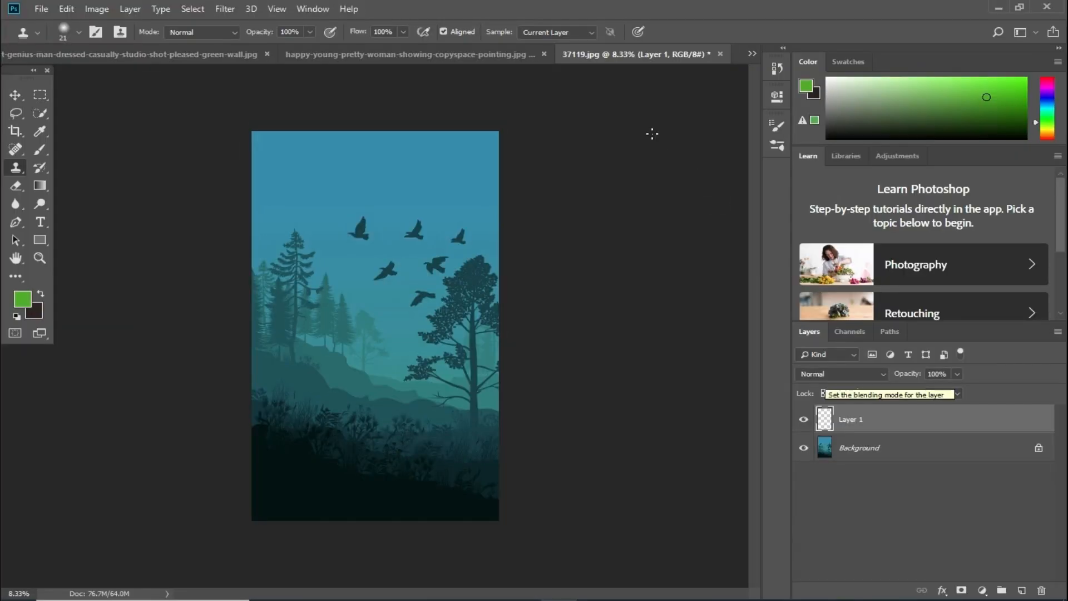
- Set the clone stamp's Sample option to All Layers and resize the brush with the bracket key
left_click(583, 32)
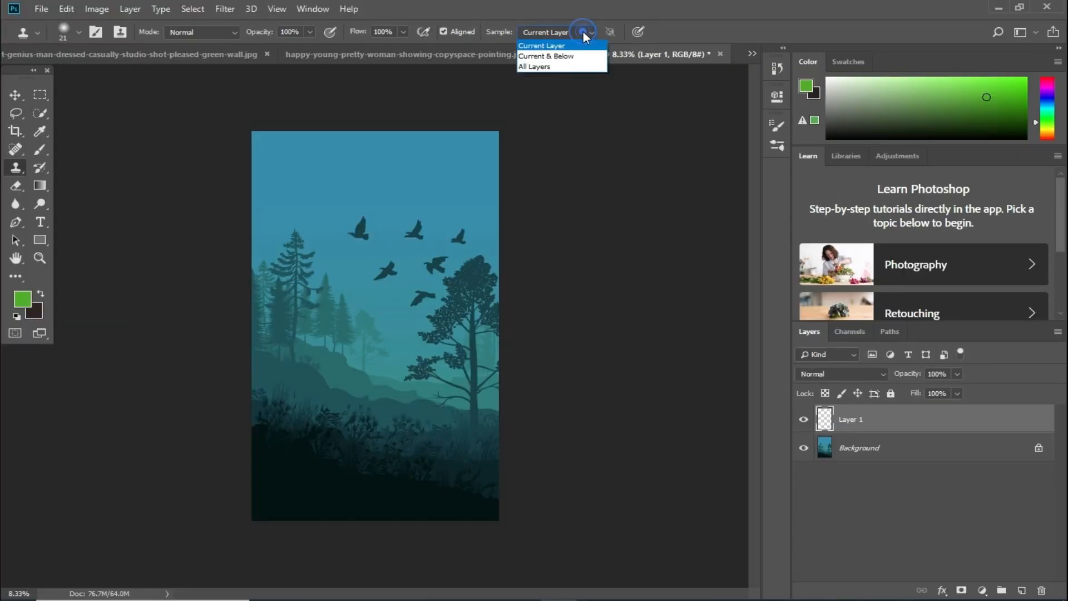
left_click(546, 65)
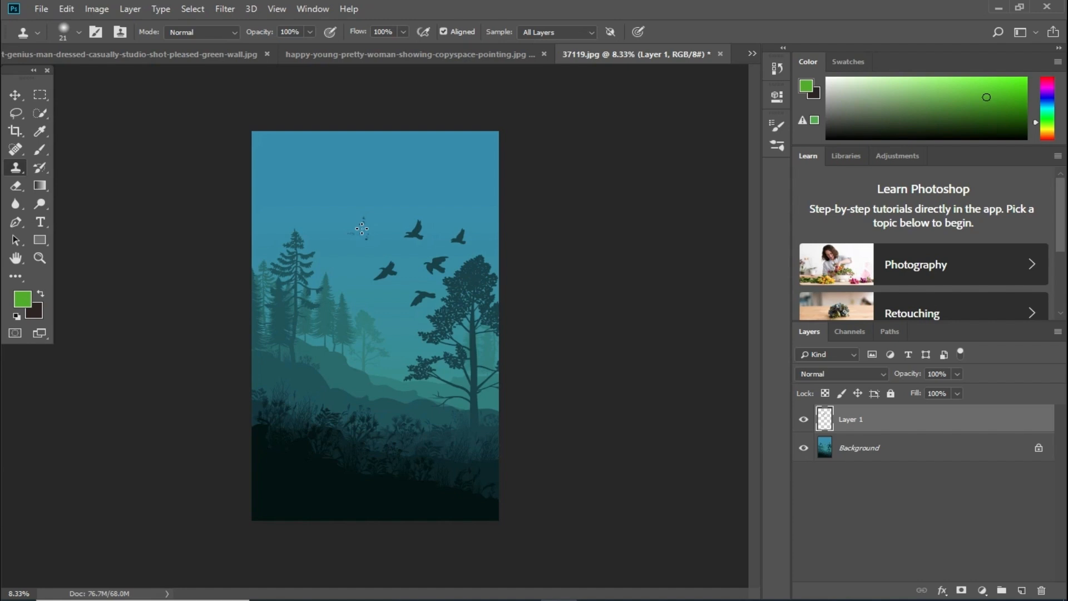
key("bracketleft")
- Paint sky over the flying birds on Layer 1, enlarging the brush to about 202 px
left_click_drag(407, 227, 417, 234)
left_click(79, 33)
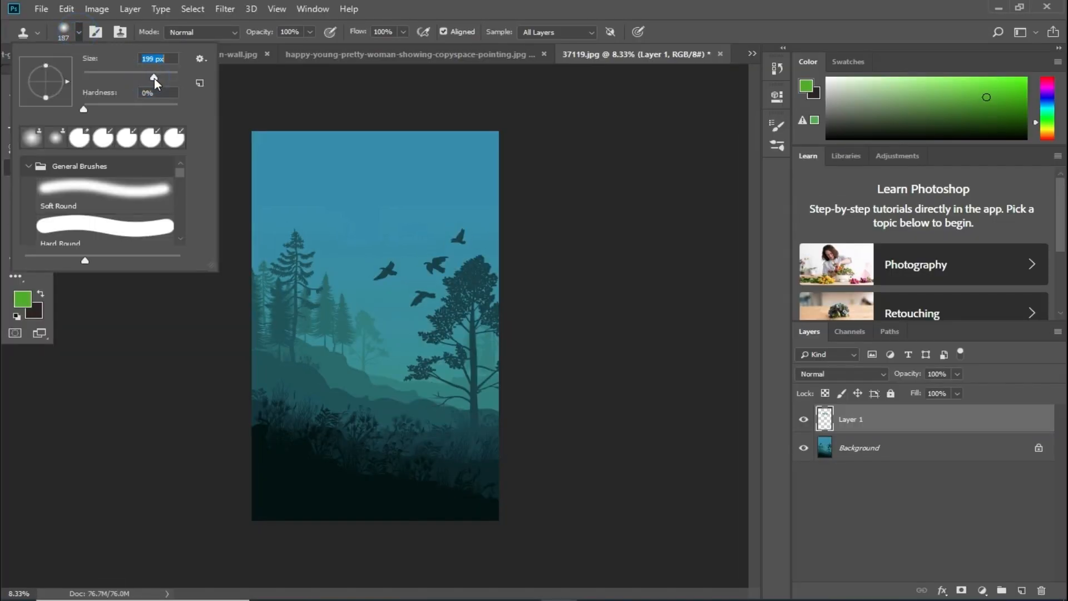
left_click_drag(155, 79, 156, 79)
left_click_drag(383, 266, 369, 280)
left_click_drag(430, 297, 411, 298)
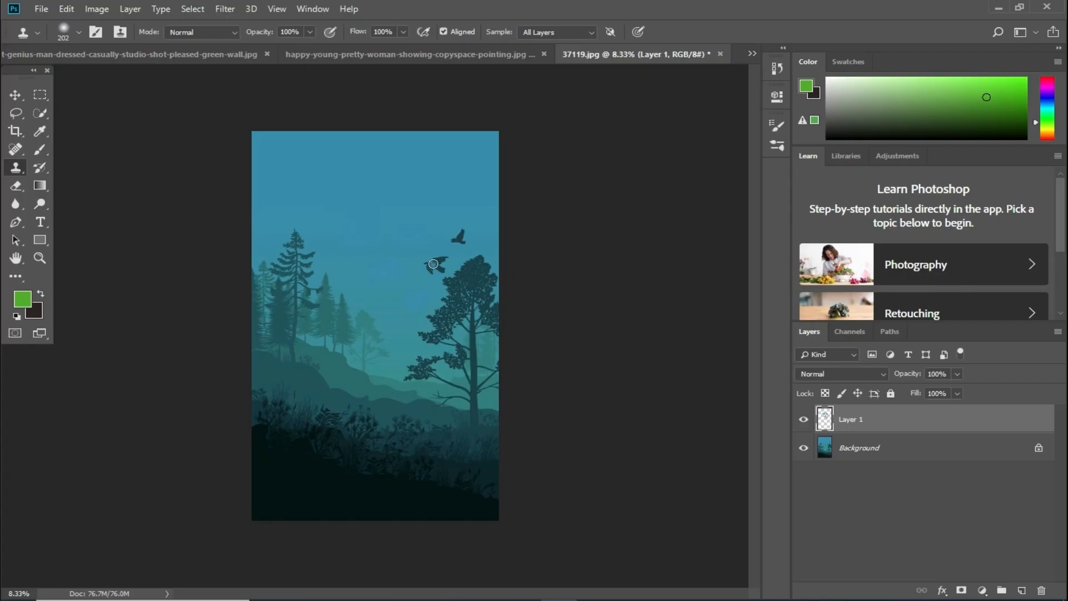
mouse_move(433, 264)
left_mouse_down()
mouse_move(445, 268)
mouse_move(432, 272)
mouse_move(461, 230)
left_mouse_up()
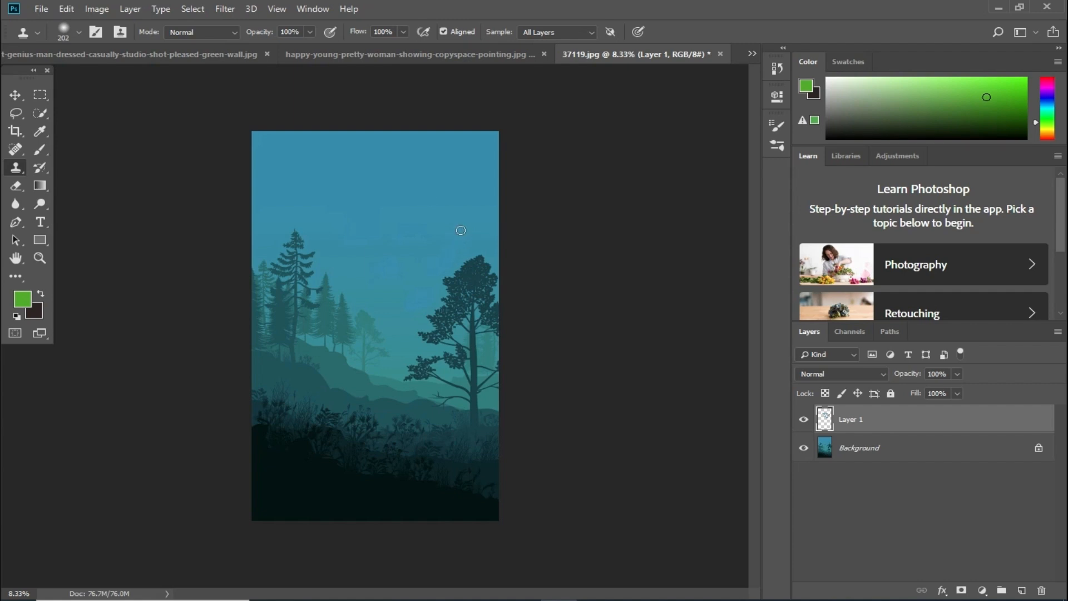
- Compare Layer 1 on and off, stamp more sky with a 464 px brush, then delete Layer 1
left_click(803, 420)
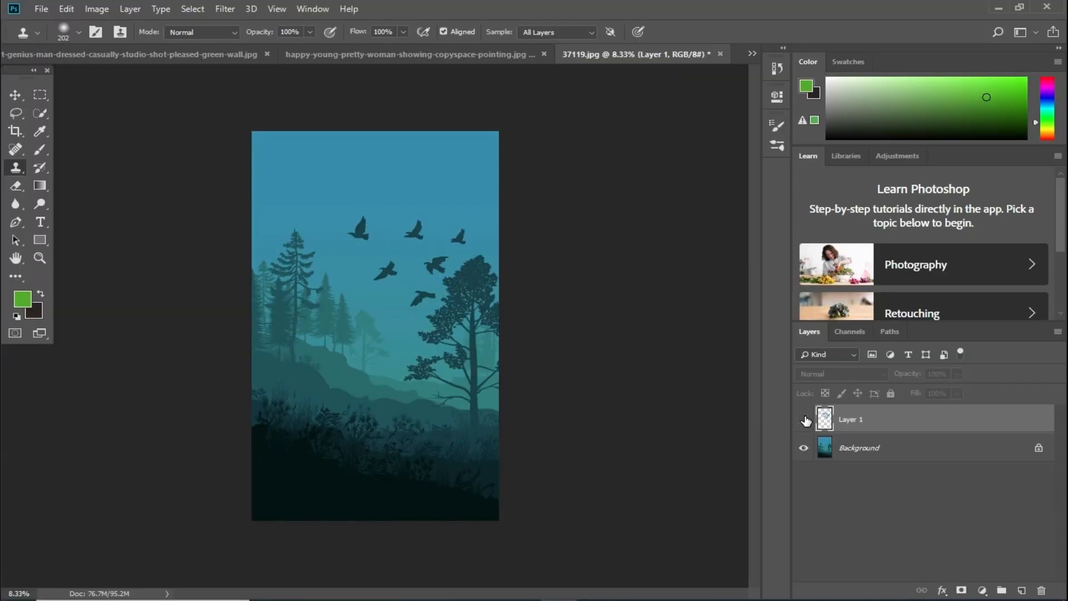
left_click(804, 420)
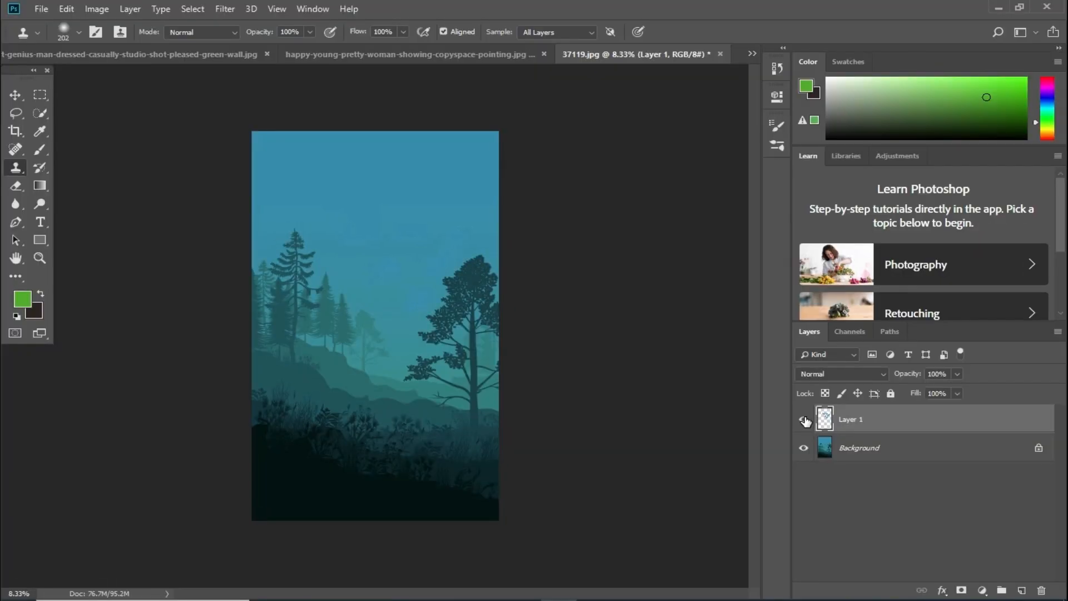
left_click(78, 32)
left_click_drag(165, 76, 166, 77)
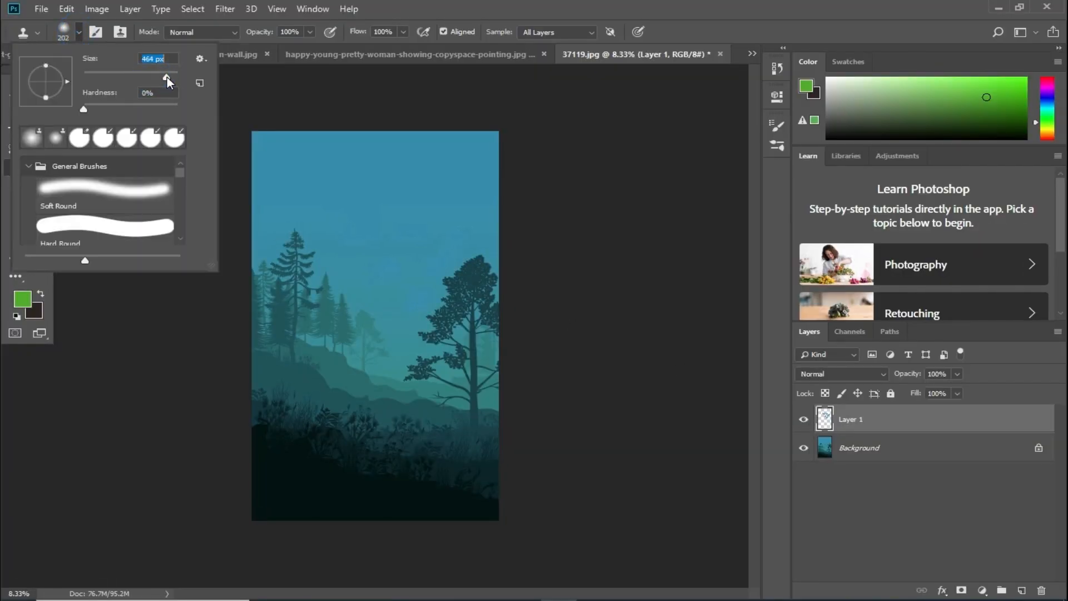
key("Return")
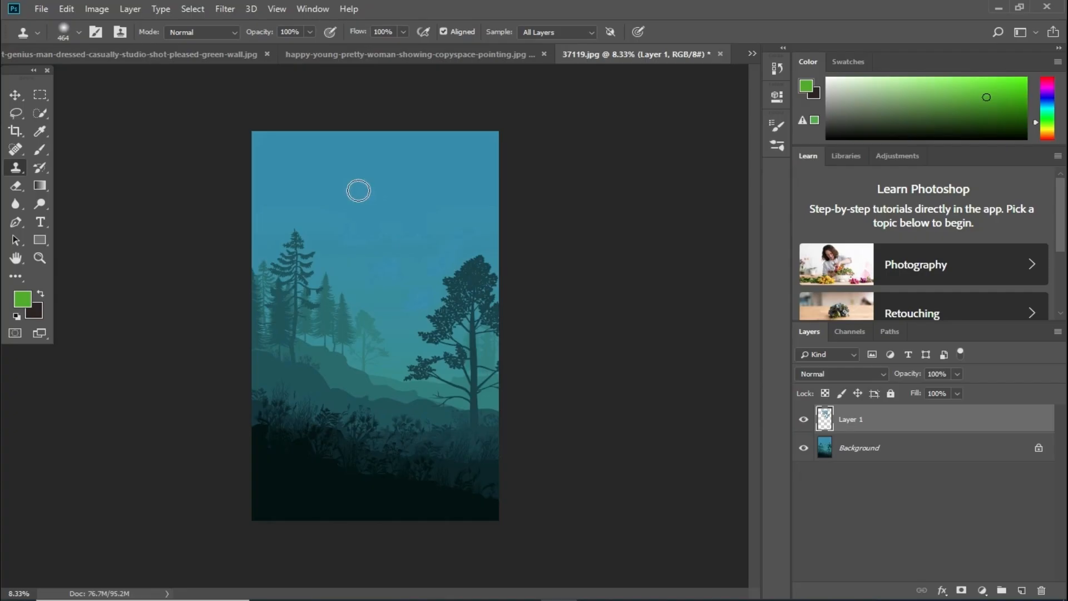
left_click(359, 190)
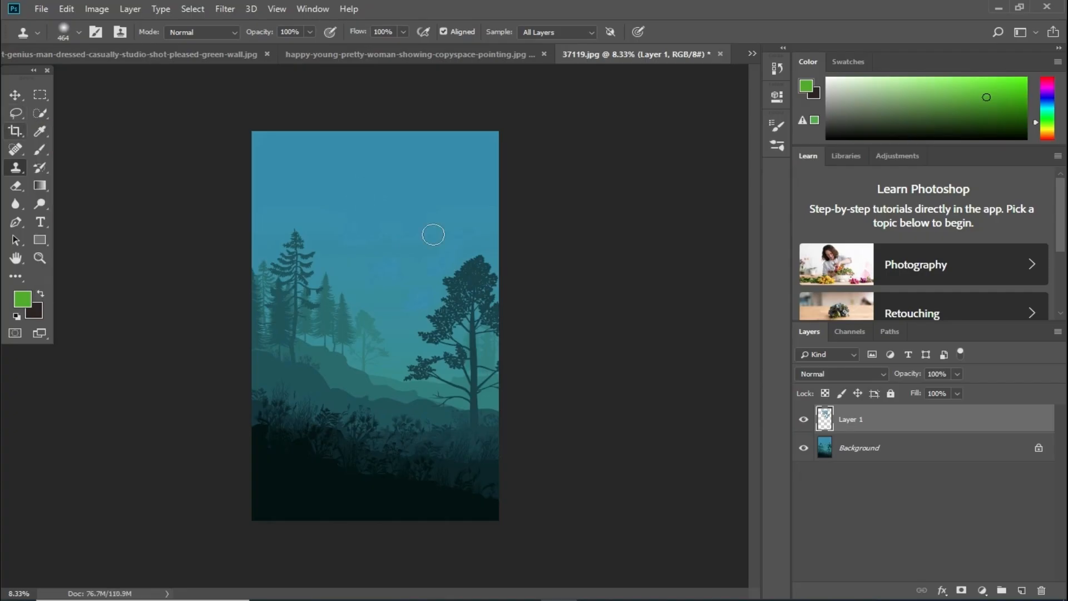
left_click_drag(848, 432, 1044, 589)
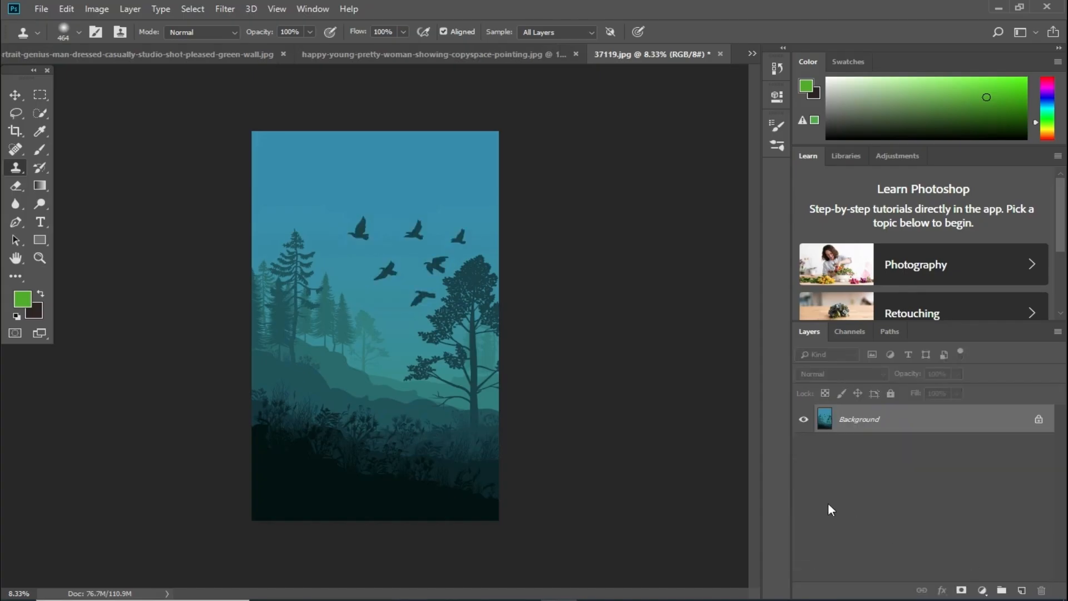
- On a new empty layer, sample the first bird and paint copies higher in the sky, undoing a bad stroke
left_click(15, 97)
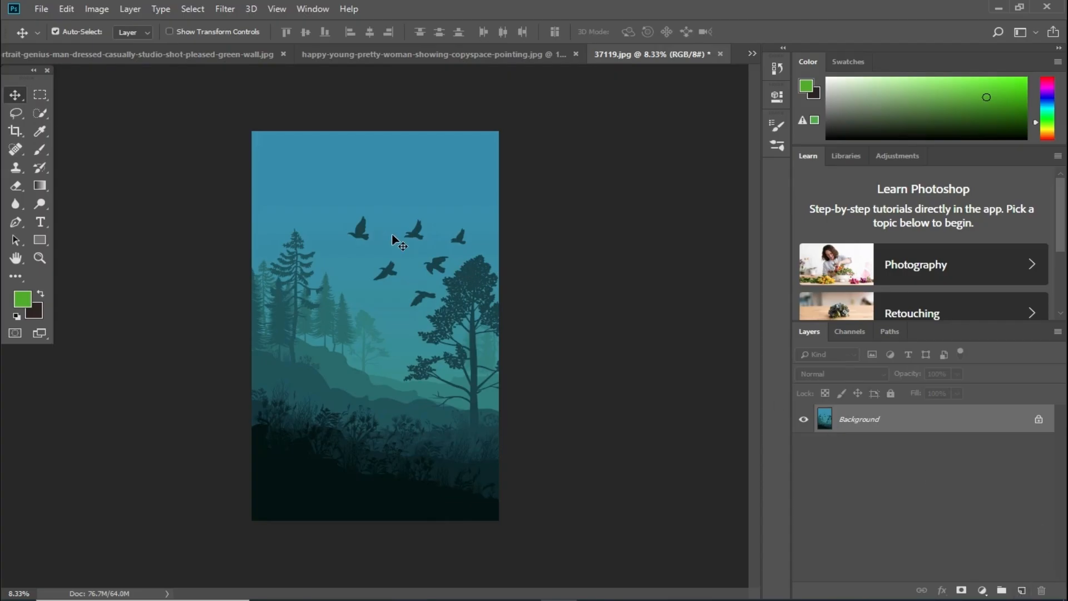
left_click(1021, 591)
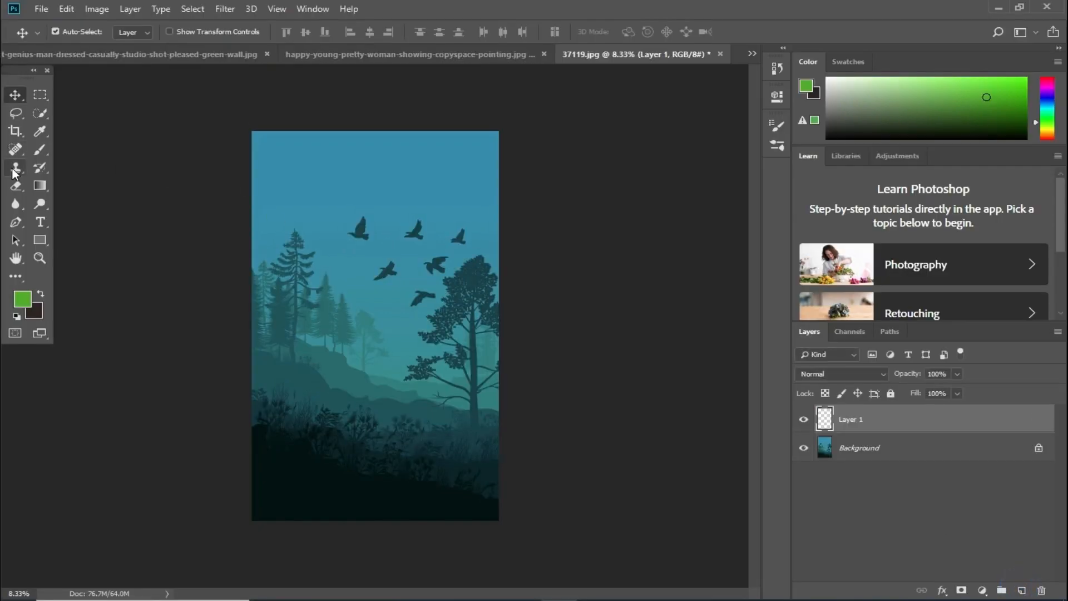
left_click(15, 167)
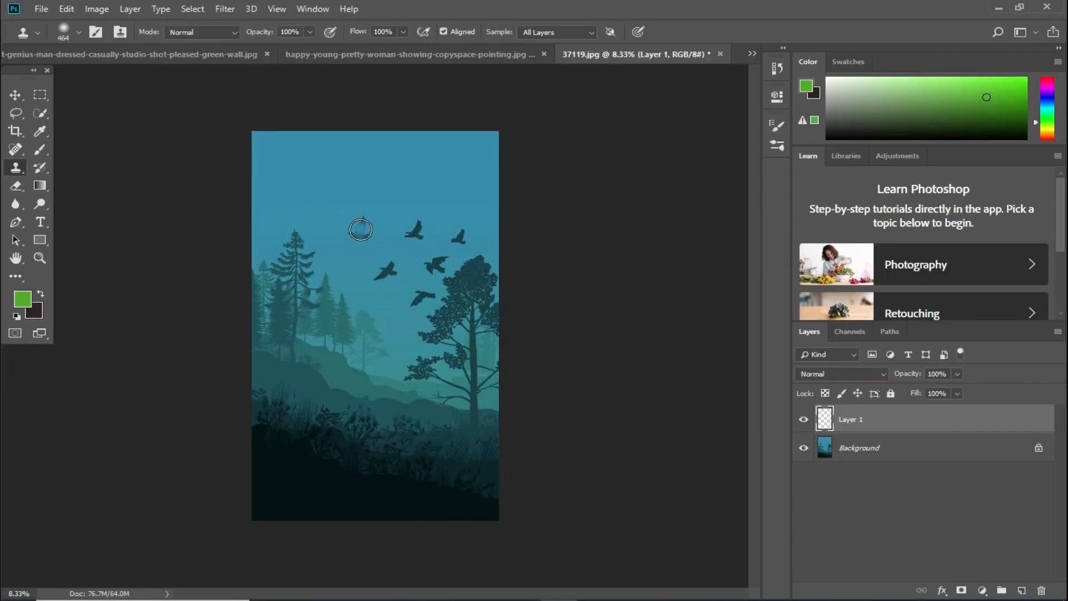
left_click(361, 230, "alt")
mouse_move(392, 192)
left_mouse_down()
mouse_move(455, 180)
mouse_move(440, 191)
mouse_move(451, 200)
mouse_move(441, 192)
left_mouse_up()
mouse_move(341, 161)
left_mouse_down()
mouse_move(324, 179)
mouse_move(341, 175)
mouse_move(321, 190)
mouse_move(335, 207)
left_mouse_up()
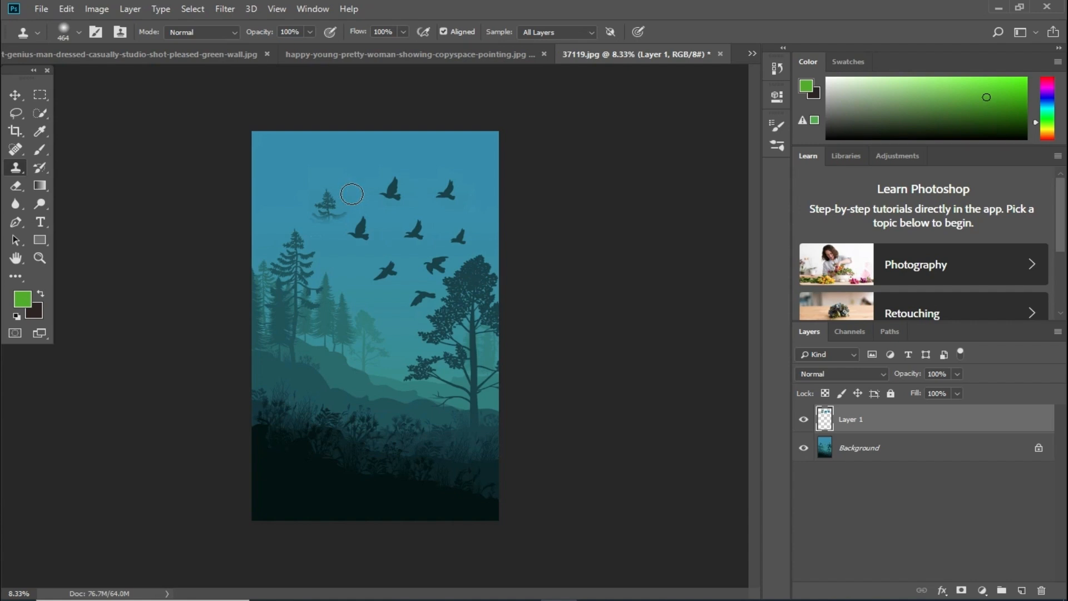
left_click_drag(359, 222, 315, 210)
key("ctrl+z")
key("ctrl+z")
- Paint more bird copies in the upper sky, undo the top-right copy, and clone a treetop into the sky
mouse_move(419, 149)
left_mouse_down()
mouse_move(468, 155)
mouse_move(426, 153)
mouse_move(438, 162)
mouse_move(496, 156)
mouse_move(482, 163)
left_mouse_up()
mouse_move(419, 148)
left_mouse_down()
mouse_move(431, 142)
mouse_move(425, 158)
mouse_move(477, 158)
mouse_move(491, 184)
mouse_move(479, 236)
mouse_move(438, 251)
mouse_move(373, 218)
left_mouse_up()
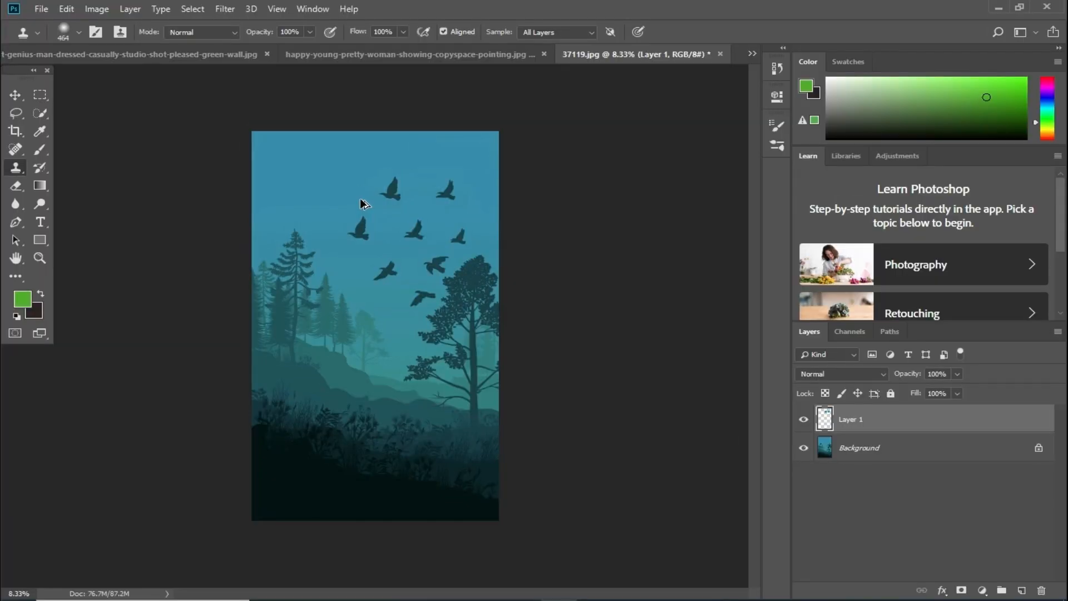
key("ctrl+alt+z")
mouse_move(312, 190)
left_mouse_down()
mouse_move(337, 203)
mouse_move(320, 229)
mouse_move(328, 238)
mouse_move(296, 232)
left_mouse_up()
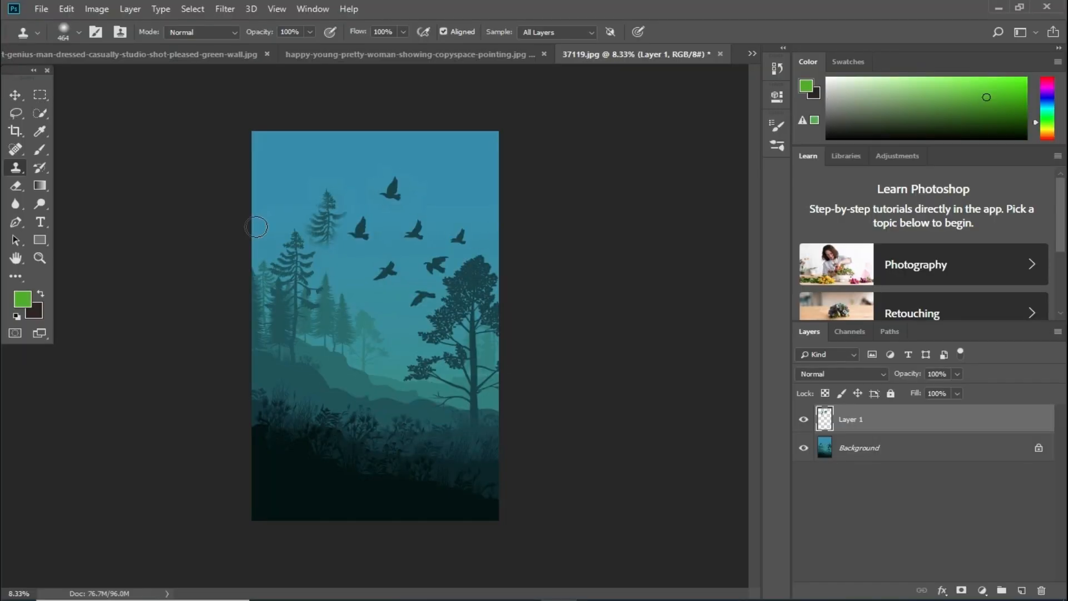
- With the Background hidden, erase the cloned treetop patch on Layer 1 using a 183 px eraser
left_click(805, 448)
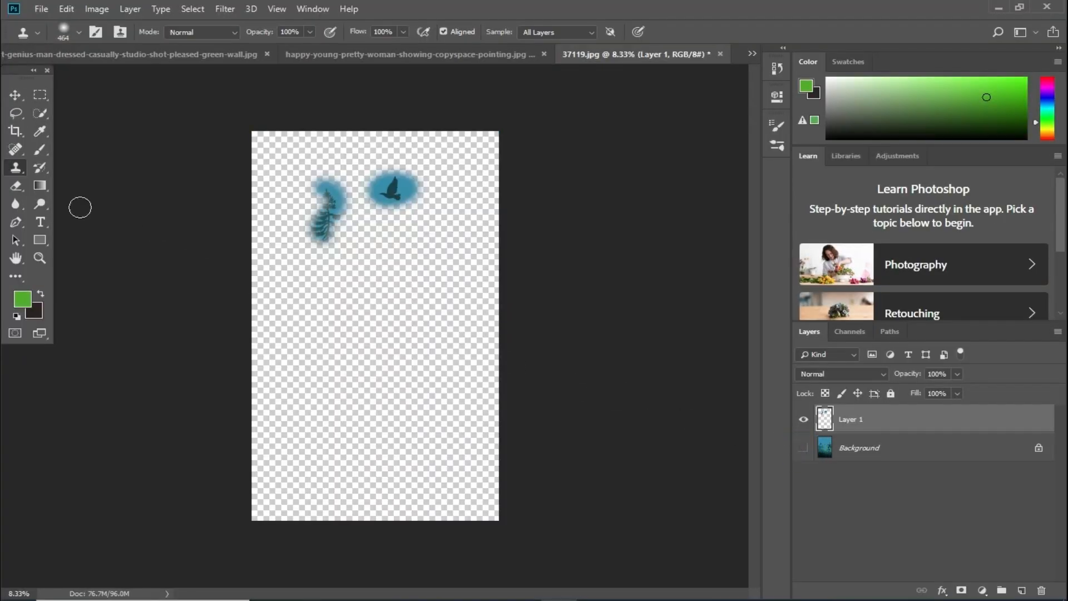
left_click(16, 186)
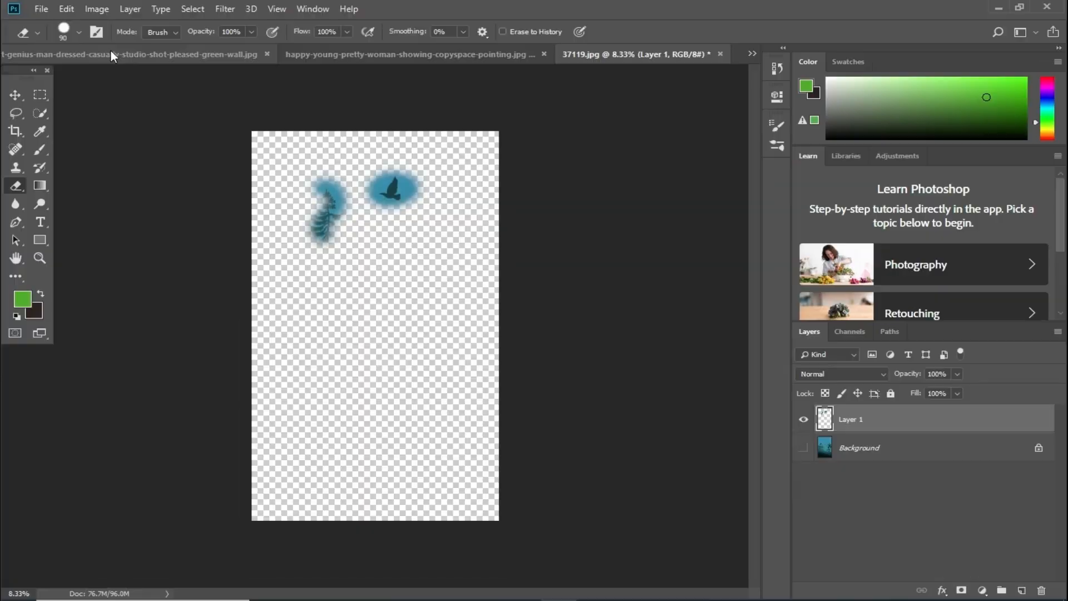
left_click(79, 32)
left_click_drag(128, 75, 154, 77)
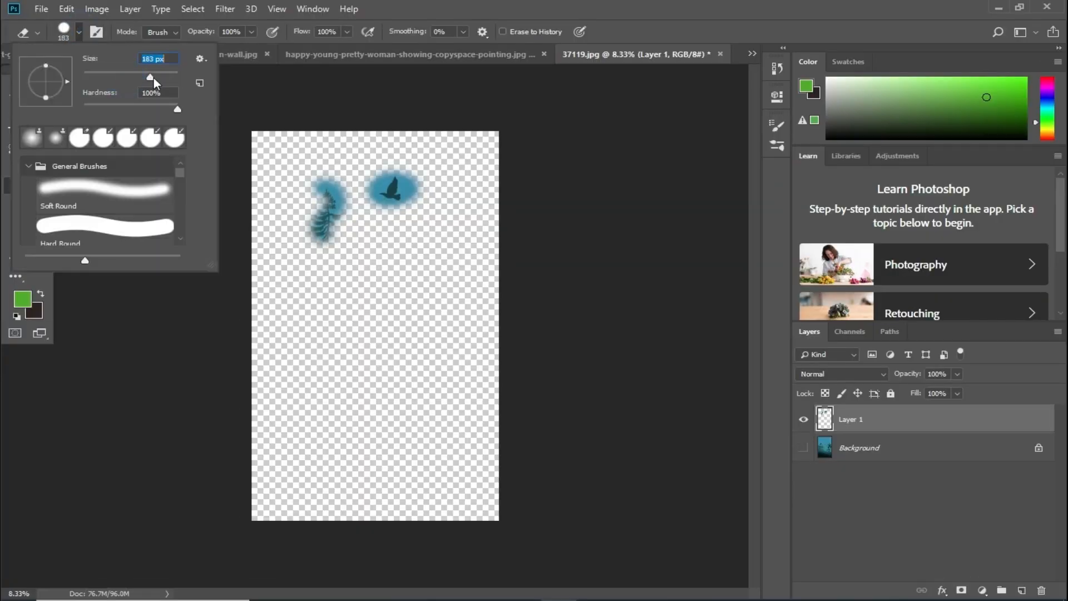
mouse_move(291, 167)
left_mouse_down()
mouse_move(343, 210)
mouse_move(328, 178)
mouse_move(346, 190)
mouse_move(340, 198)
mouse_move(319, 182)
mouse_move(326, 223)
mouse_move(342, 215)
mouse_move(325, 223)
mouse_move(319, 205)
mouse_move(325, 215)
mouse_move(309, 217)
mouse_move(313, 246)
left_mouse_up()
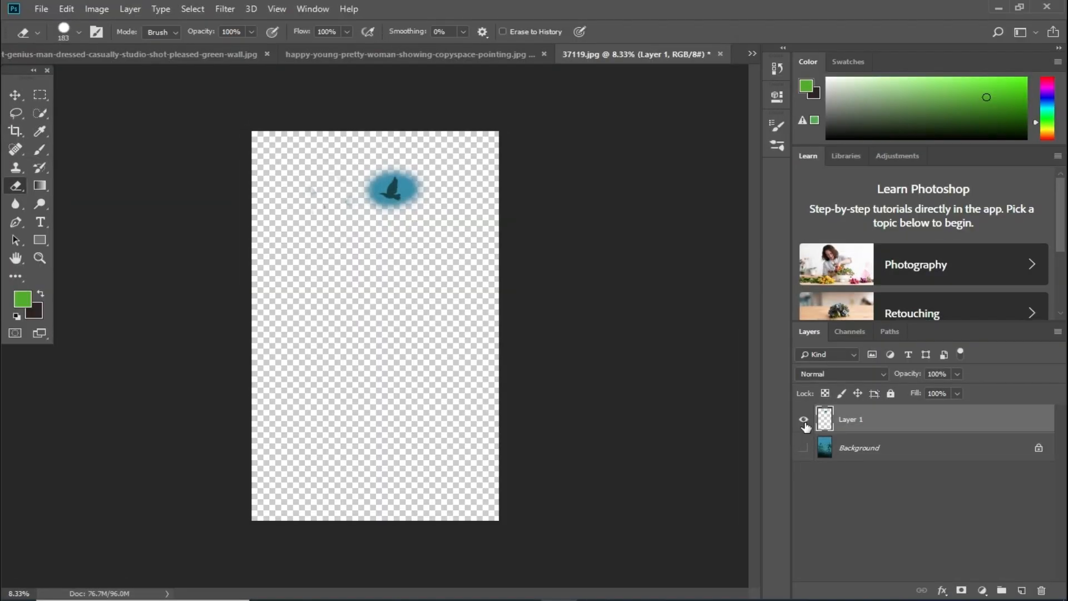
- Toggle the Layer 1 and Background visibility to check the result, leaving both shown
left_click(804, 447)
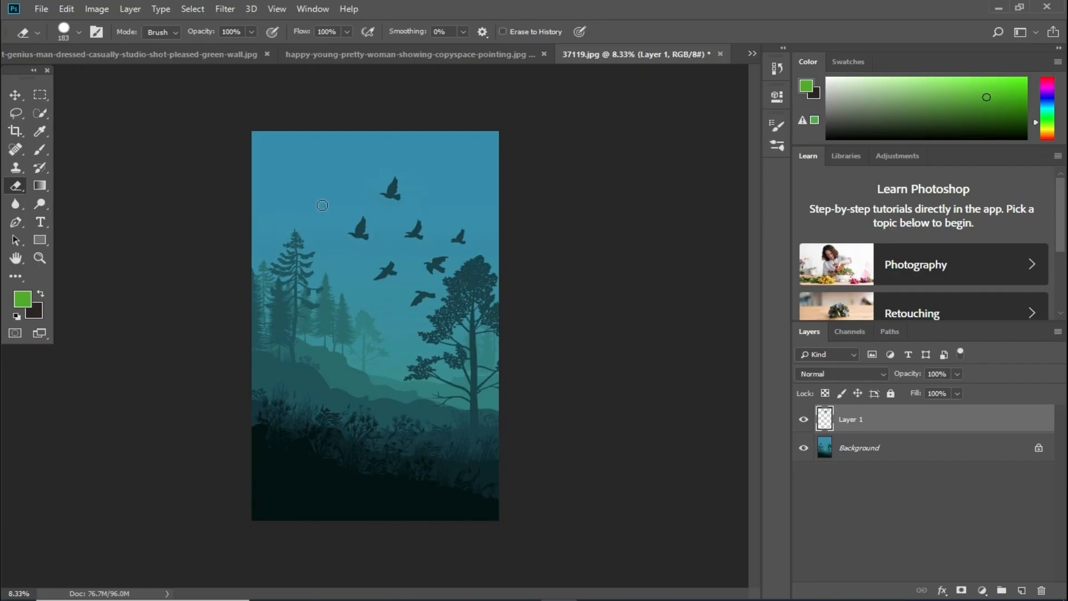
left_click(804, 419)
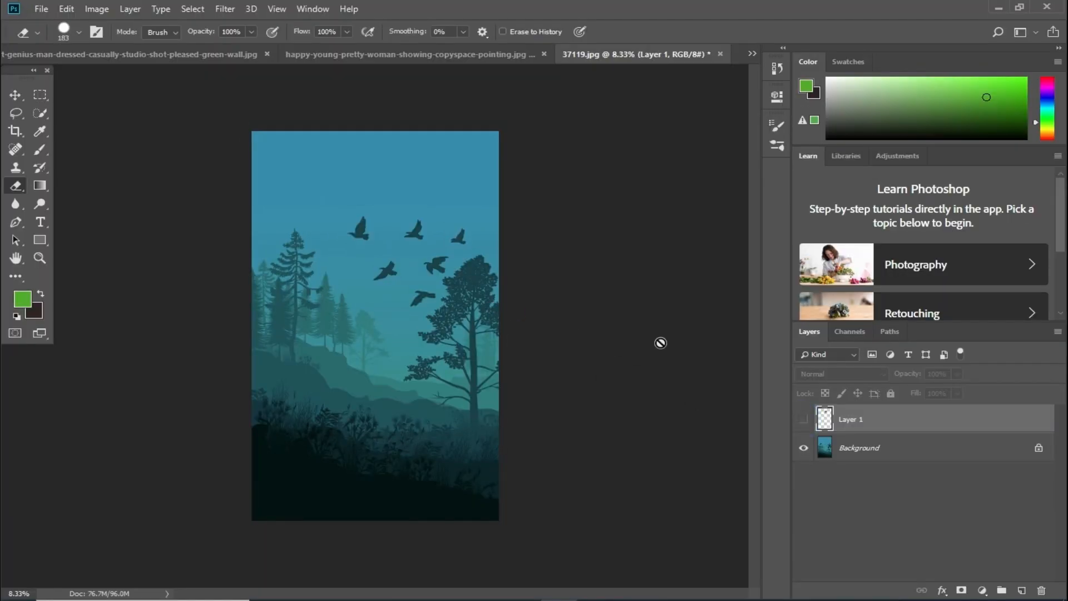
left_click(804, 421)
left_click(803, 448)
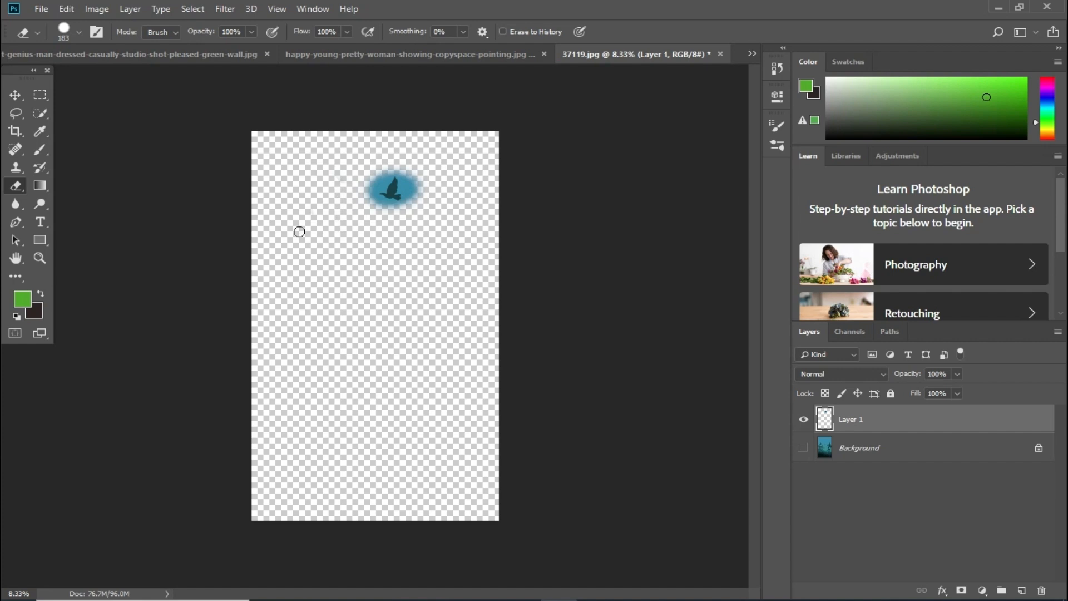
left_click(803, 448)
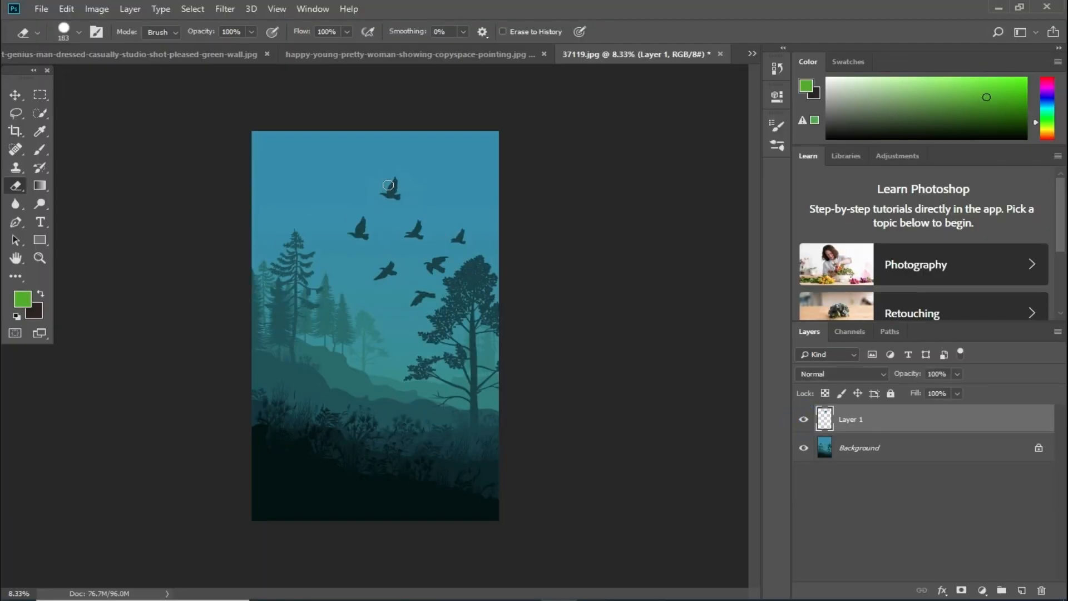
left_click(803, 418)
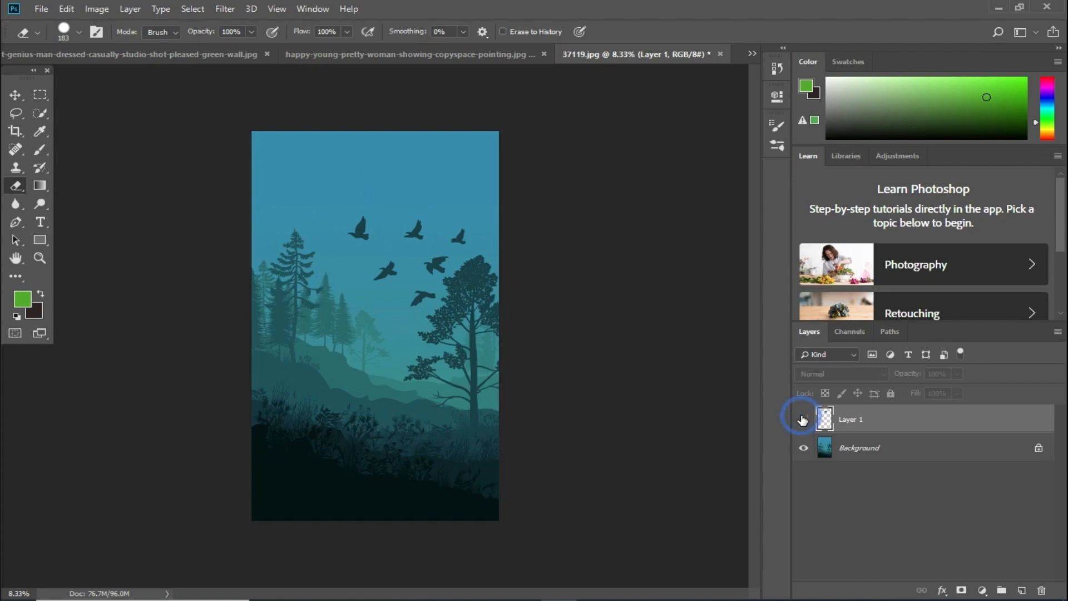
left_click(803, 419)
left_click(803, 448)
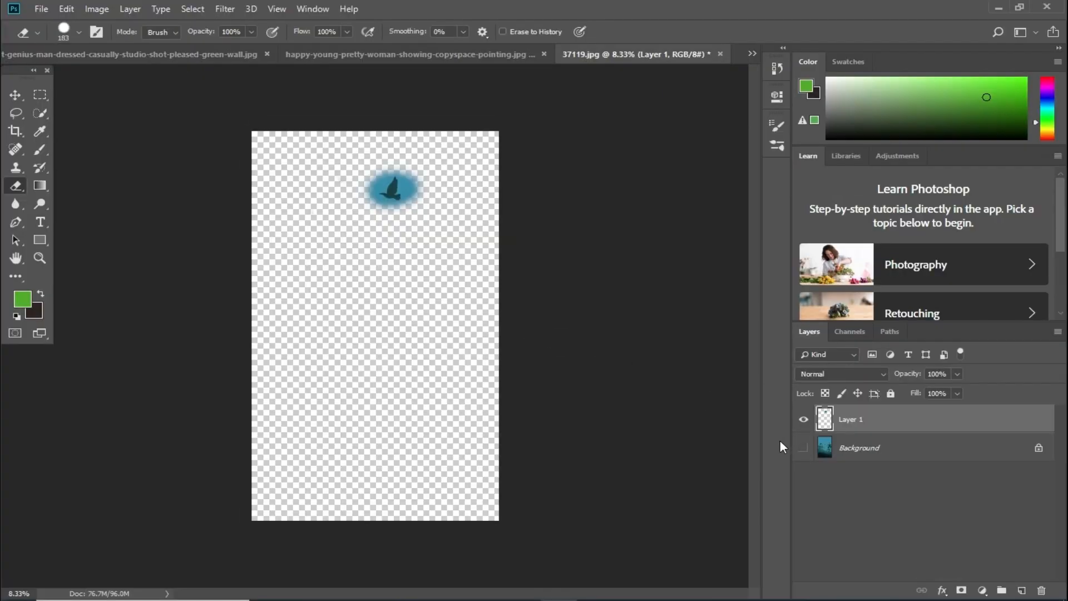
left_click(803, 449)
- Delete Layer 1, test-clone birds into the sky with the Clone Stamp (S), then add and delete another new layer
left_click_drag(859, 420, 1044, 588)
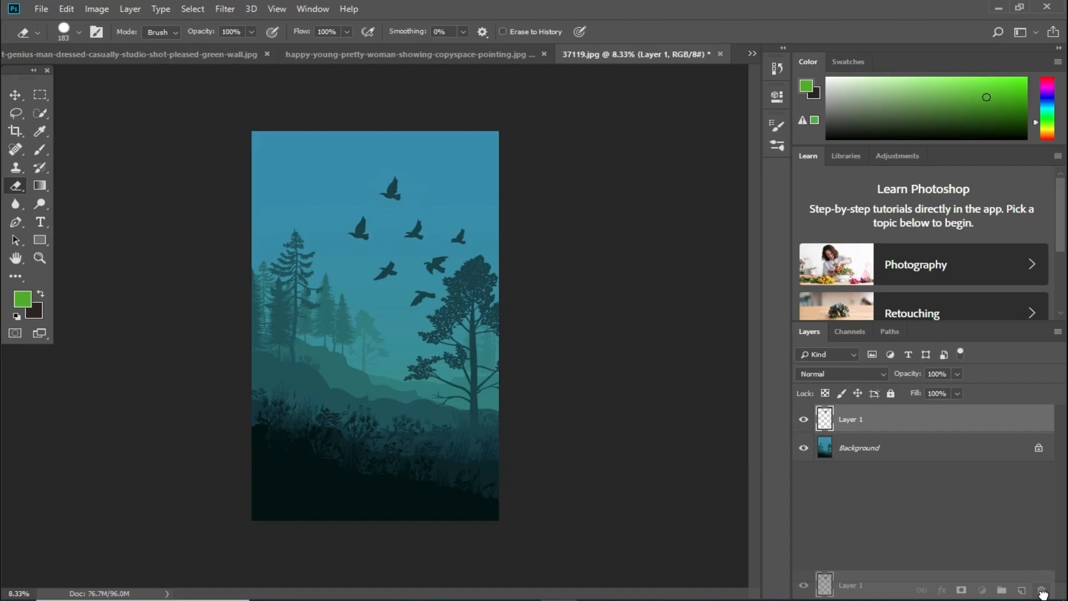
left_click_drag(1042, 593, 1042, 591)
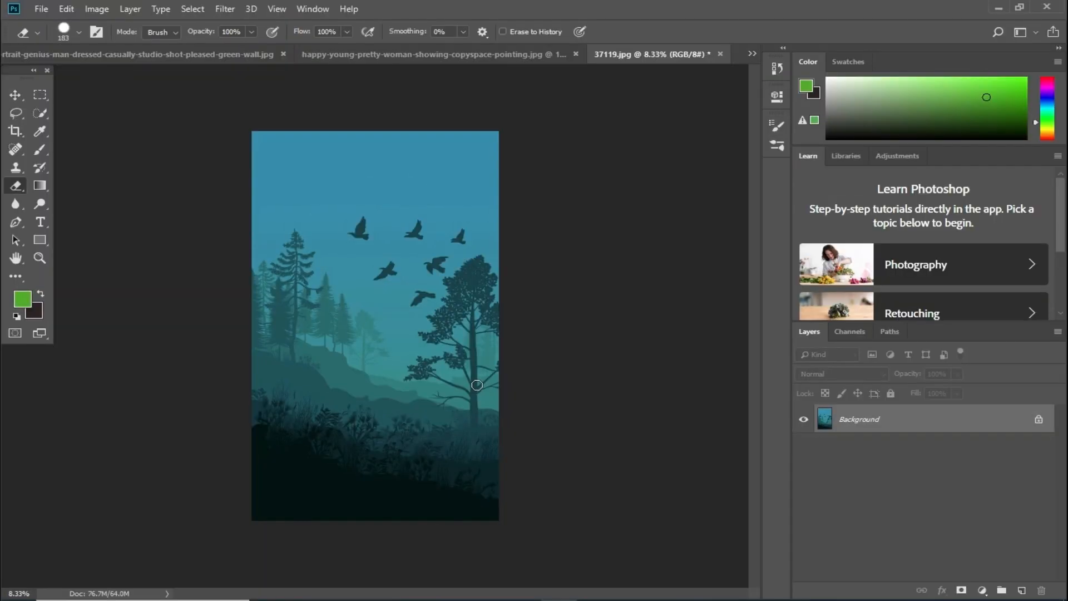
key("s")
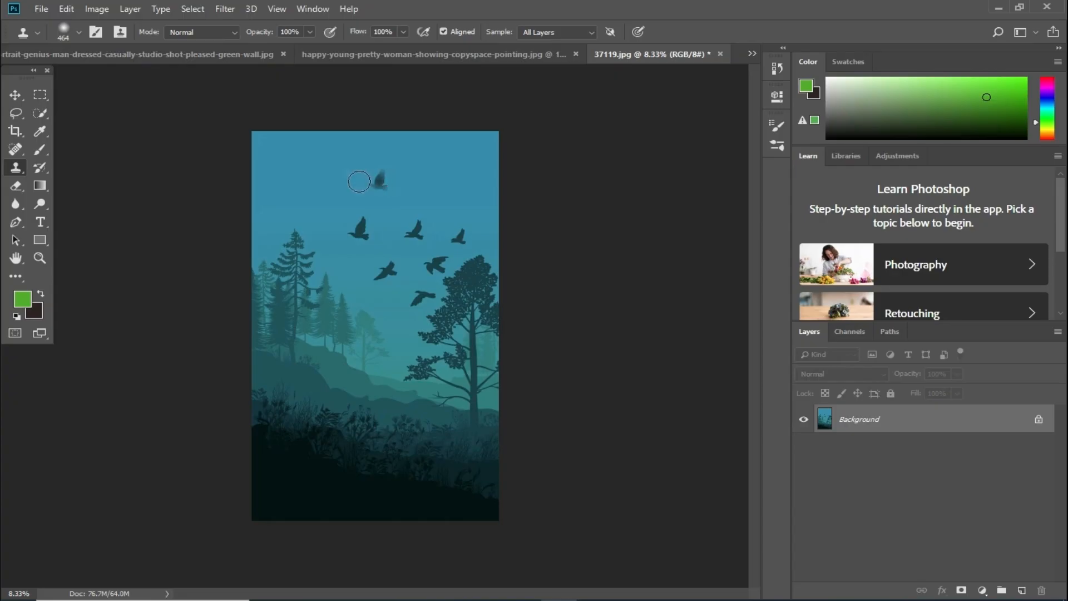
left_click(302, 192)
mouse_move(298, 246)
left_mouse_down()
mouse_move(332, 222)
mouse_move(327, 250)
mouse_move(355, 298)
mouse_move(397, 283)
mouse_move(405, 290)
mouse_move(386, 324)
left_mouse_up()
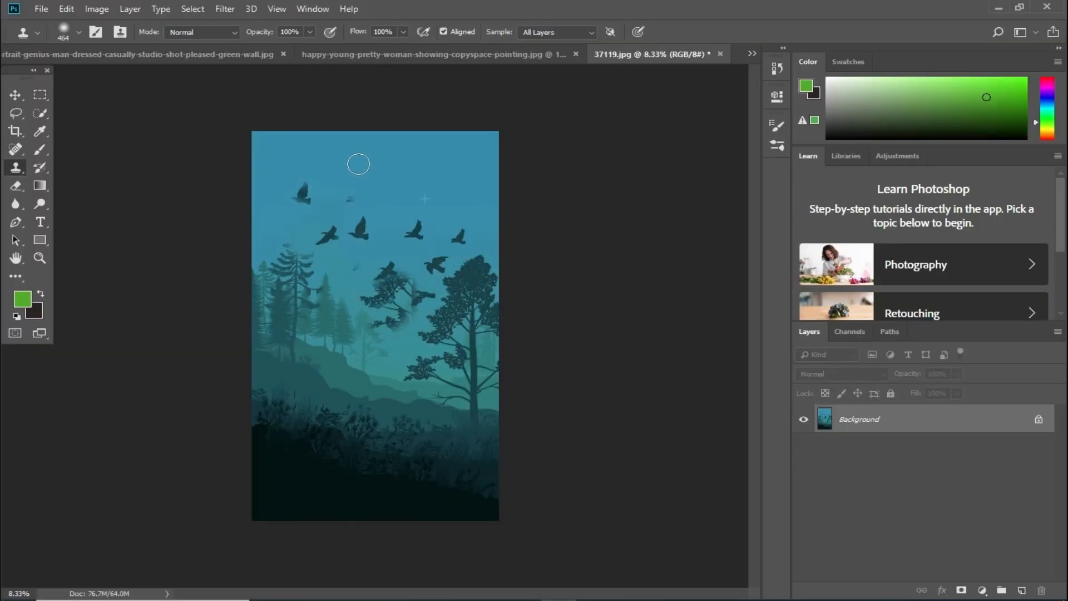
mouse_move(333, 189)
left_mouse_down()
mouse_move(381, 191)
mouse_move(381, 167)
mouse_move(305, 162)
mouse_move(301, 192)
mouse_move(327, 241)
mouse_move(408, 271)
mouse_move(409, 223)
left_mouse_up()
key("ctrl+shift+alt+n")
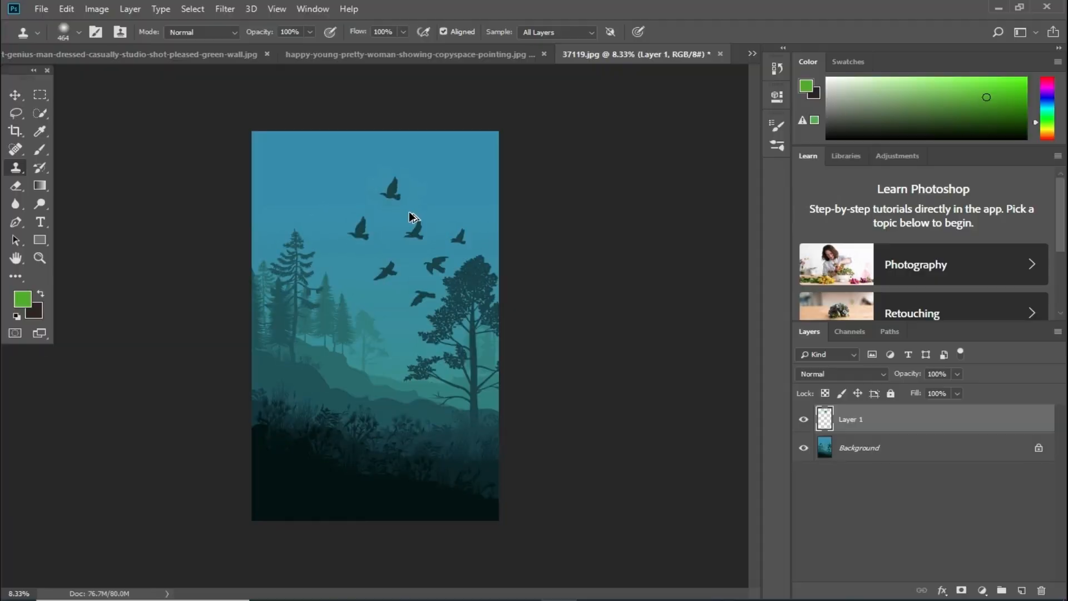
left_click_drag(864, 418, 1041, 591)
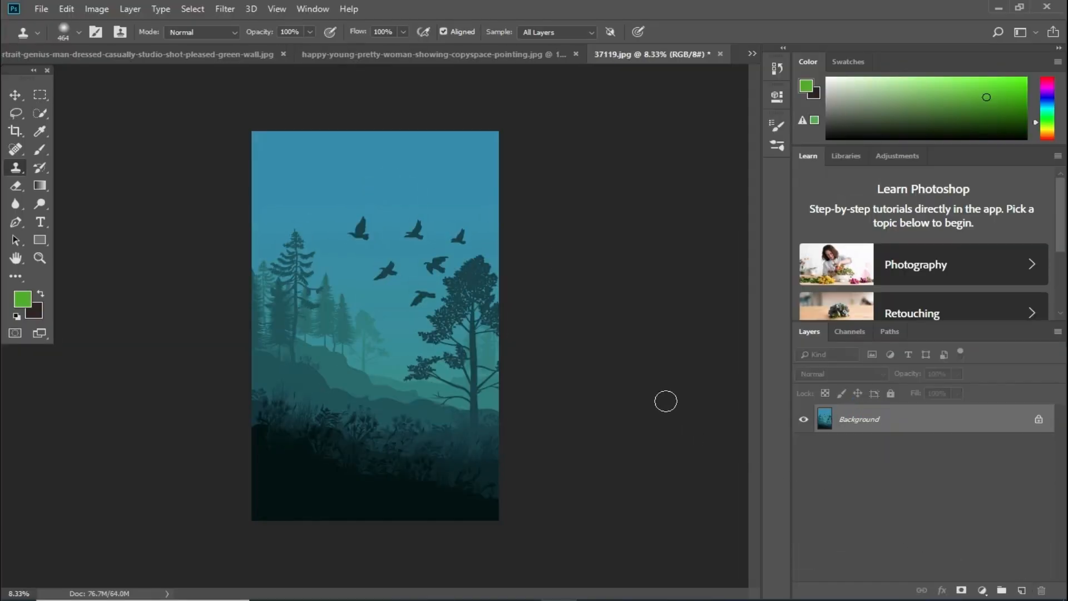
- Sample the left bird, stamp a copy near the top of the sky, and undo a stray tree patch
left_click(16, 95)
left_click(16, 167)
left_click(358, 231, "alt")
left_click(352, 190)
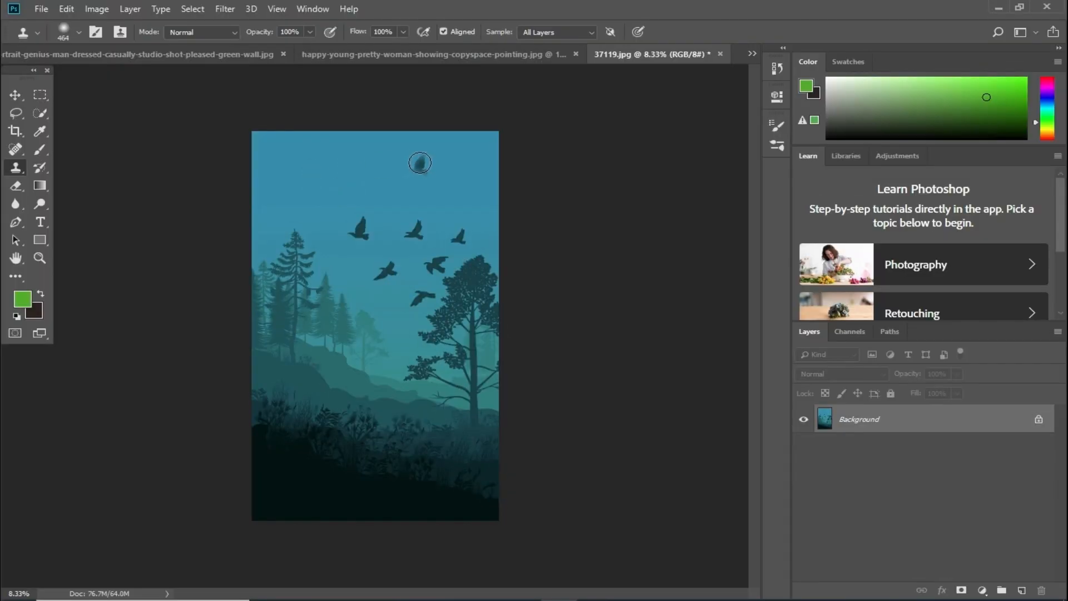
mouse_move(420, 161)
left_mouse_down()
mouse_move(439, 169)
mouse_move(397, 164)
mouse_move(417, 161)
left_mouse_up()
left_click_drag(315, 193, 341, 189)
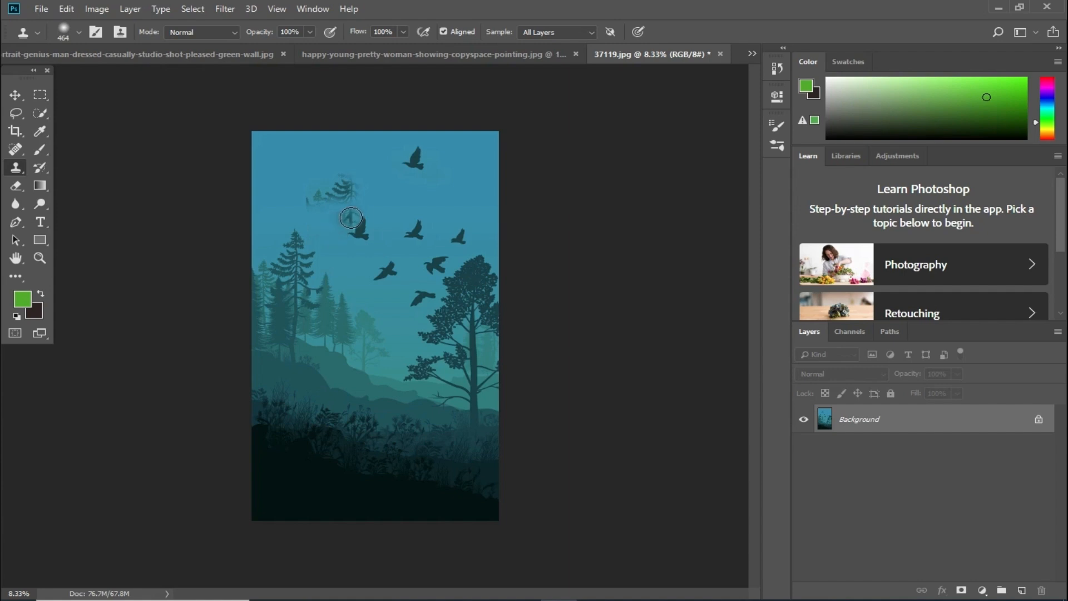
key("ctrl+z")
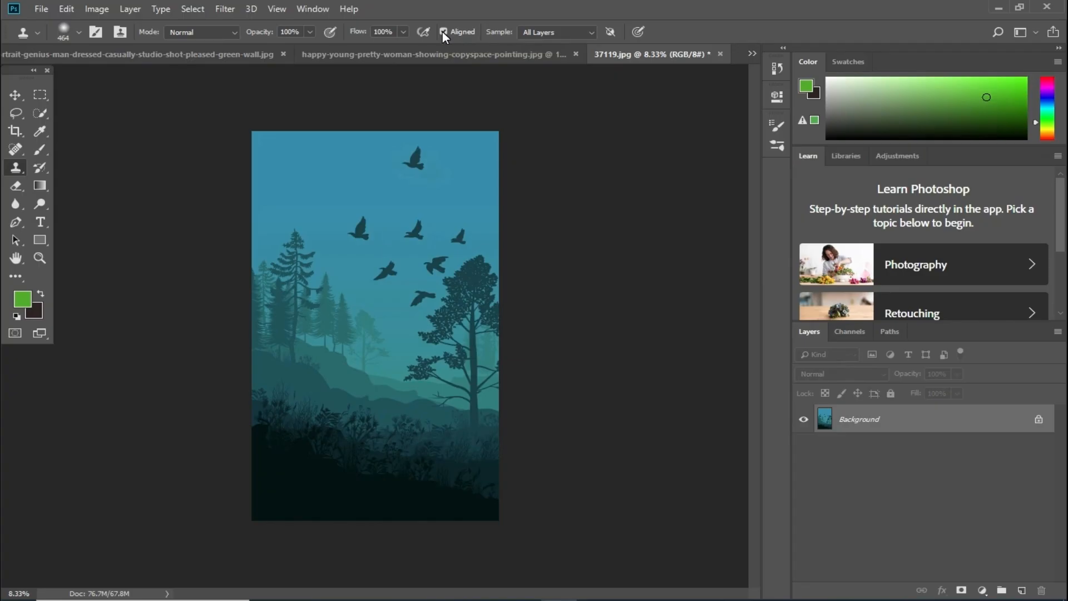
- Turn off Aligned, stamp several bird copies into the upper sky, then delete the cloned layer
left_click(443, 31)
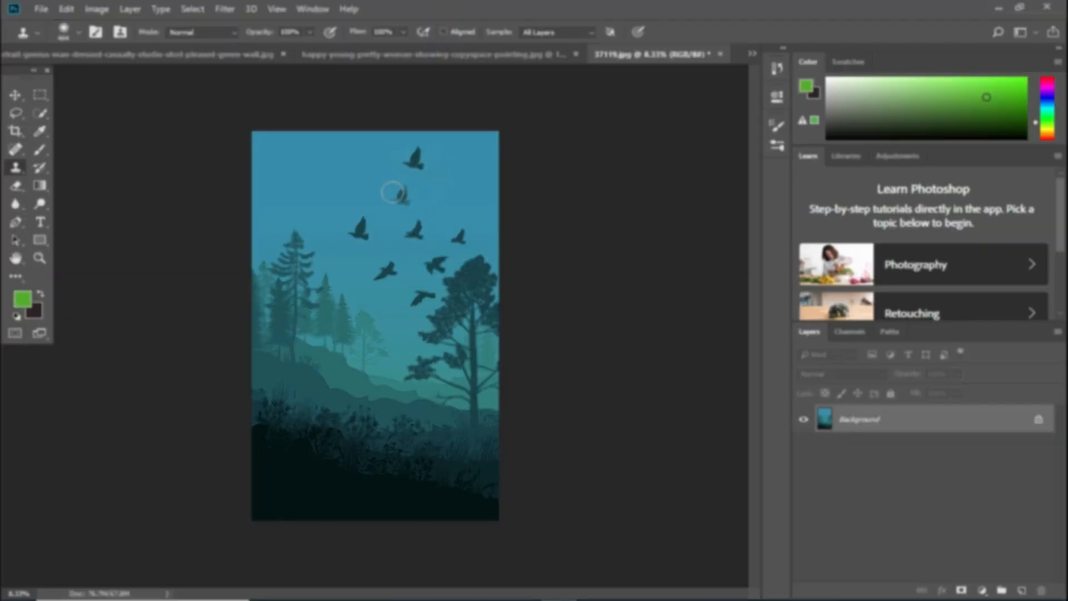
left_click(293, 175)
mouse_move(311, 181)
left_mouse_down()
mouse_move(283, 184)
mouse_move(293, 164)
mouse_move(305, 190)
mouse_move(308, 165)
mouse_move(316, 187)
mouse_move(299, 182)
mouse_move(311, 196)
mouse_move(315, 284)
mouse_move(342, 298)
mouse_move(328, 261)
mouse_move(331, 198)
mouse_move(342, 199)
mouse_move(326, 228)
left_mouse_up()
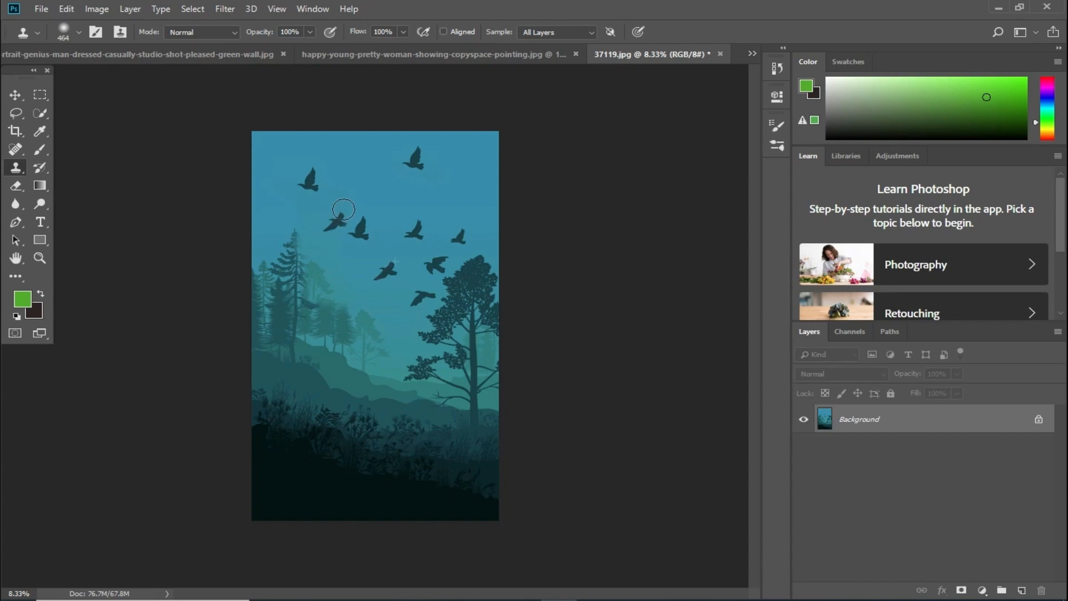
left_click(382, 179)
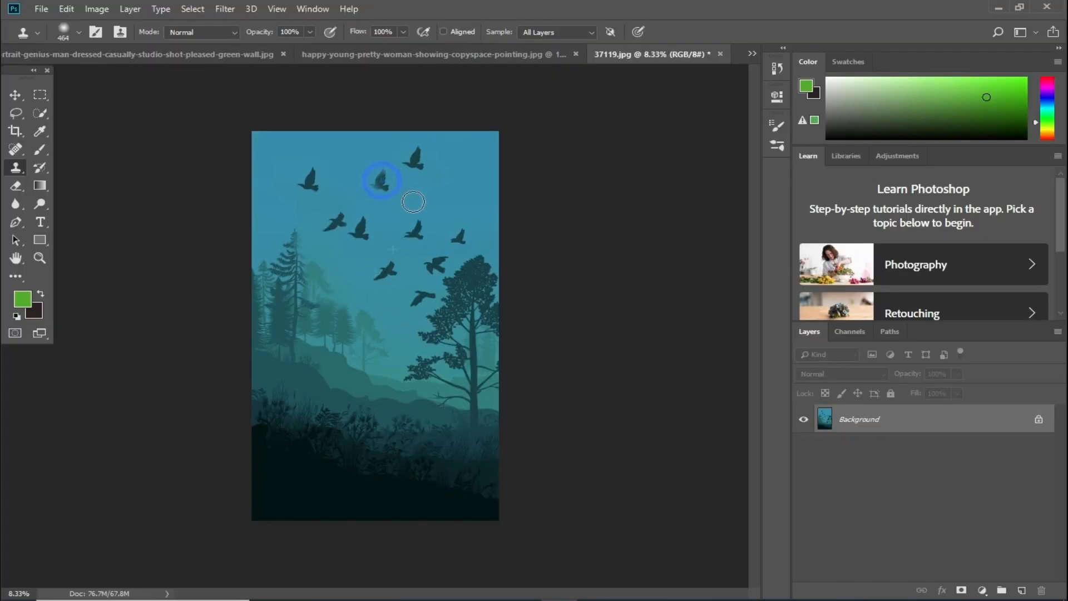
mouse_move(377, 179)
left_mouse_down()
mouse_move(358, 184)
mouse_move(368, 166)
mouse_move(346, 179)
mouse_move(367, 173)
left_mouse_up()
mouse_move(456, 206)
left_mouse_down()
mouse_move(476, 195)
mouse_move(449, 195)
mouse_move(439, 208)
mouse_move(469, 183)
mouse_move(445, 190)
mouse_move(465, 202)
mouse_move(466, 184)
mouse_move(436, 185)
mouse_move(438, 196)
mouse_move(466, 196)
mouse_move(461, 184)
mouse_move(439, 187)
mouse_move(443, 198)
mouse_move(470, 197)
mouse_move(452, 182)
mouse_move(438, 192)
mouse_move(458, 202)
mouse_move(460, 188)
mouse_move(443, 195)
mouse_move(462, 204)
mouse_move(470, 189)
mouse_move(447, 185)
mouse_move(442, 203)
mouse_move(442, 187)
mouse_move(464, 198)
mouse_move(469, 183)
mouse_move(450, 180)
mouse_move(433, 186)
mouse_move(435, 198)
mouse_move(474, 199)
mouse_move(466, 182)
mouse_move(439, 194)
left_mouse_up()
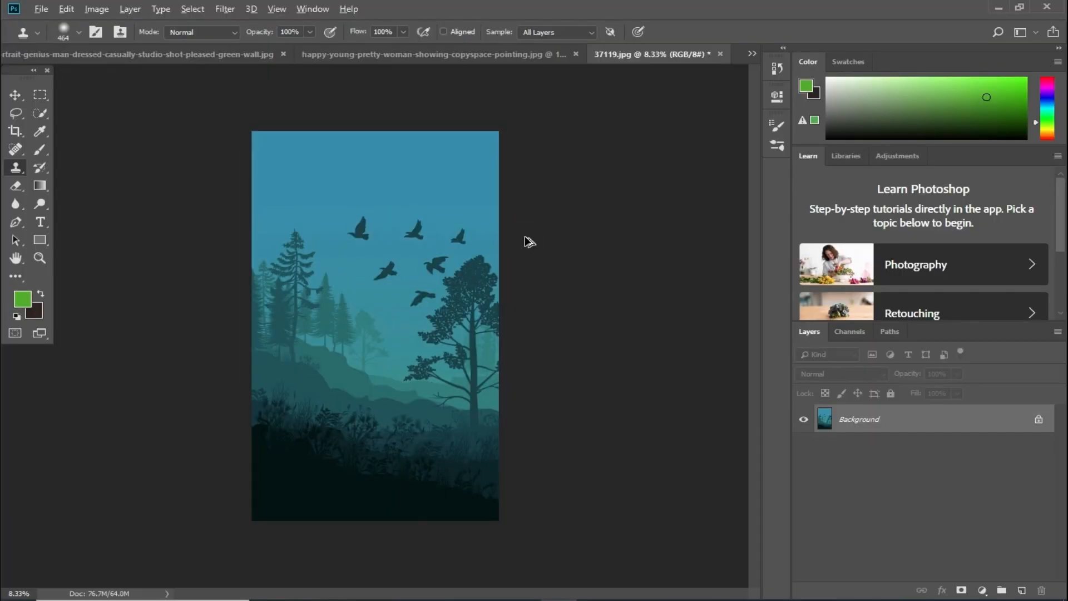
key("ctrl+shift+alt+n")
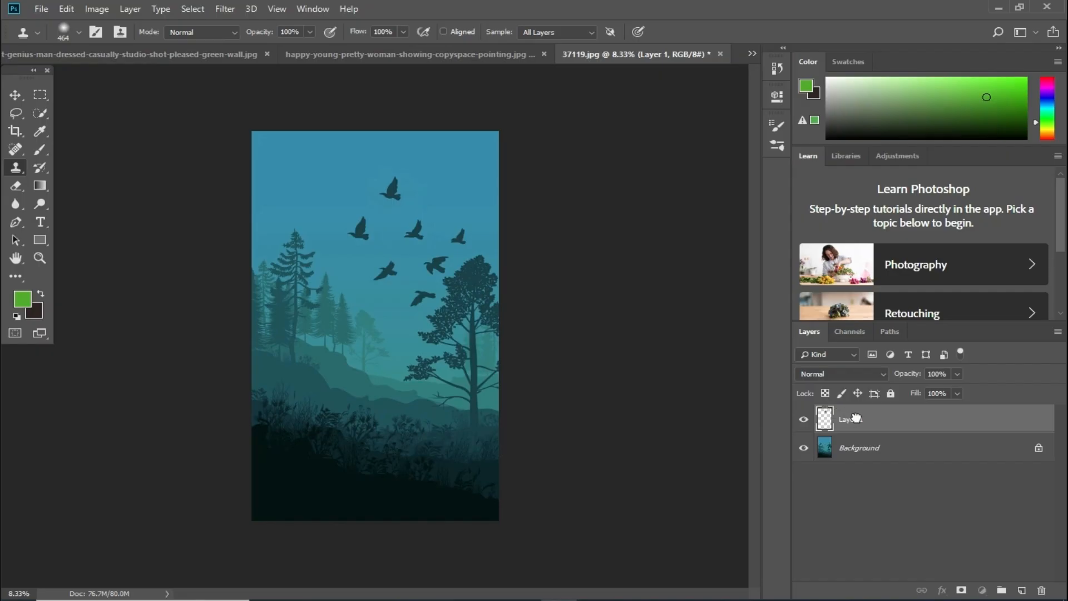
left_click_drag(855, 419, 1042, 590)
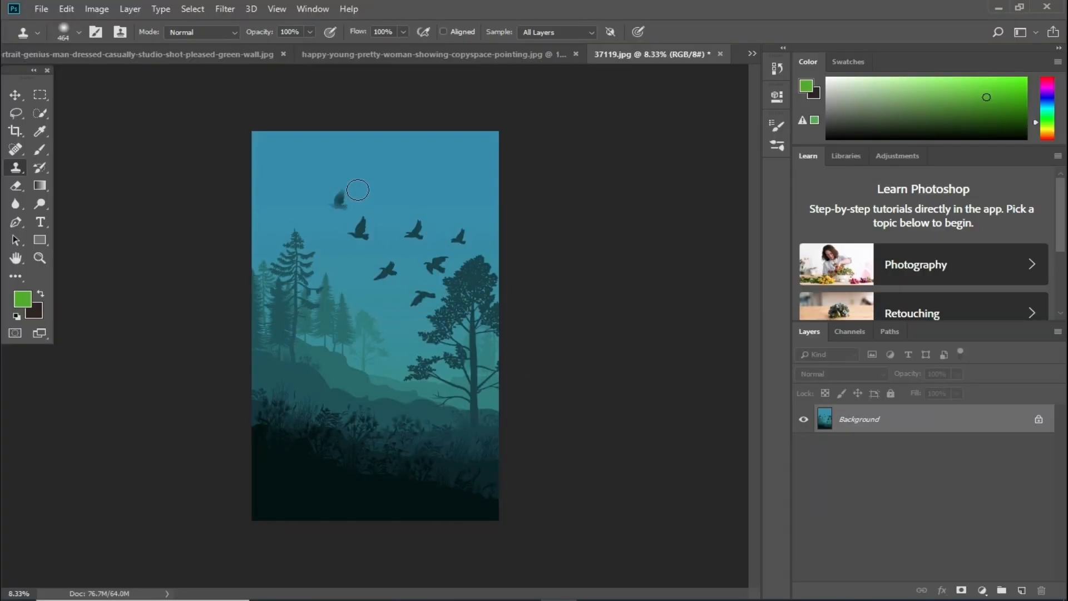
- Show the Clone Source panel from the Window menu and move it higher up
left_click(316, 10)
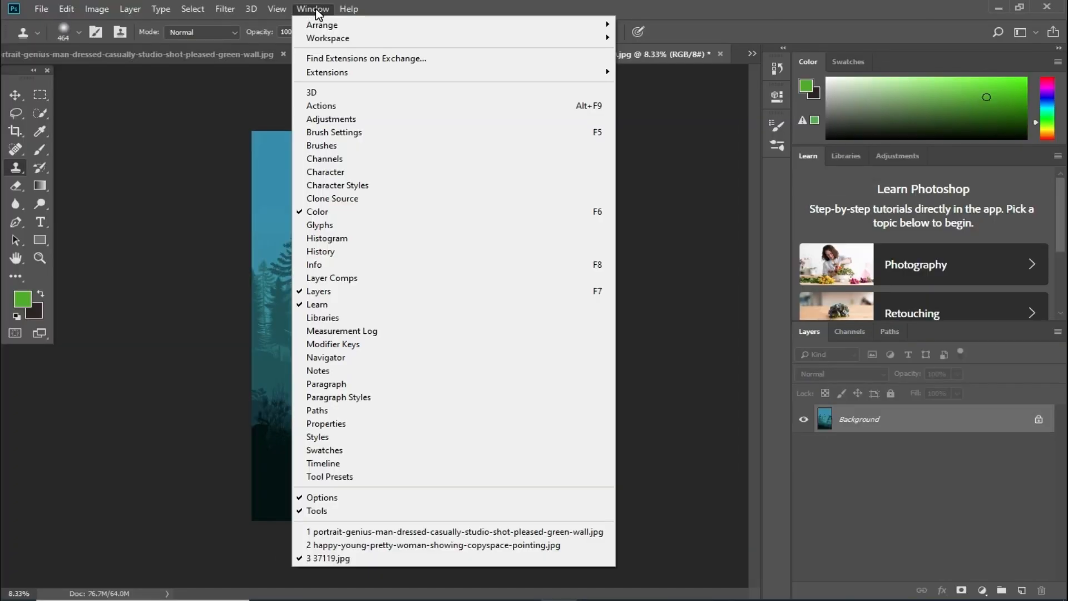
left_click(332, 198)
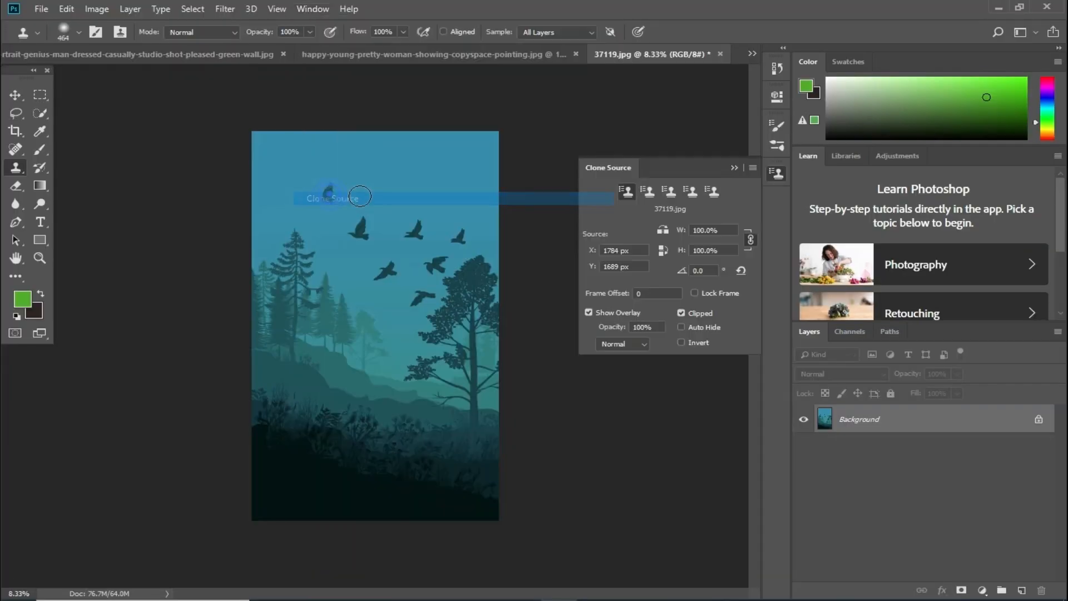
mouse_move(683, 170)
left_mouse_down()
mouse_move(719, 140)
mouse_move(693, 98)
left_mouse_up()
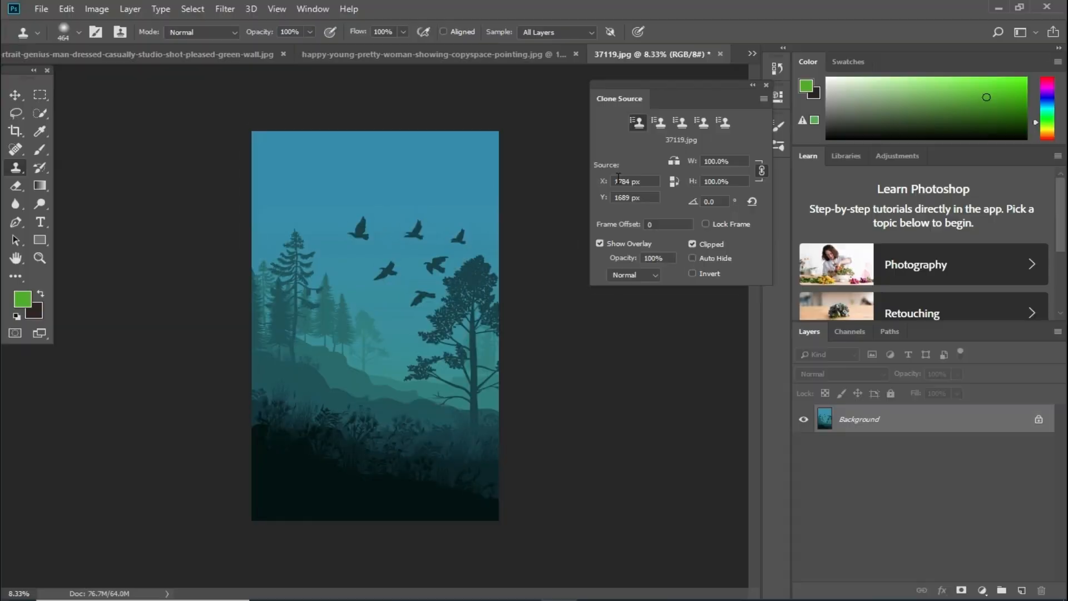
- Use the second clone source slot to paint pine trees into the upper-left sky, then switch to the woman-on-red photo
left_click(661, 126)
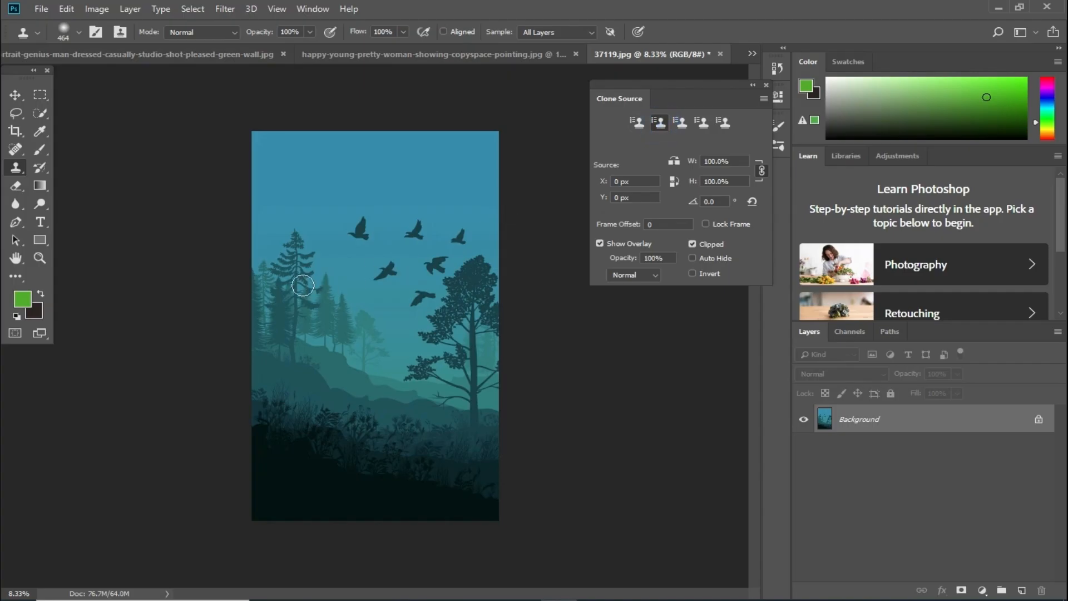
left_click(296, 260)
left_click(512, 243)
left_click(287, 265, "alt")
mouse_move(295, 194)
left_mouse_down()
mouse_move(286, 189)
mouse_move(309, 160)
left_mouse_up()
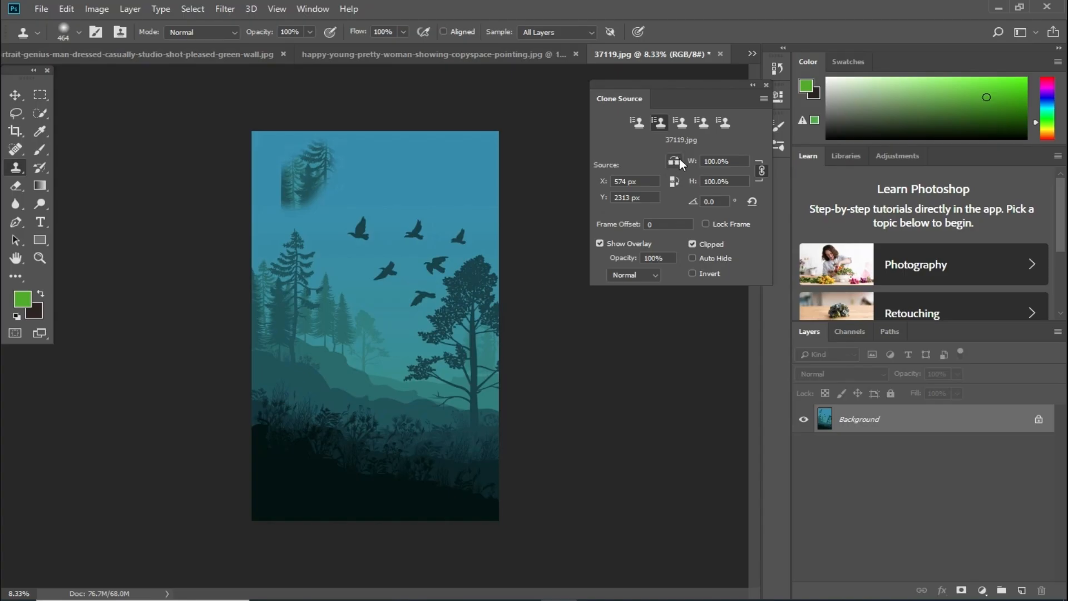
left_click(396, 59)
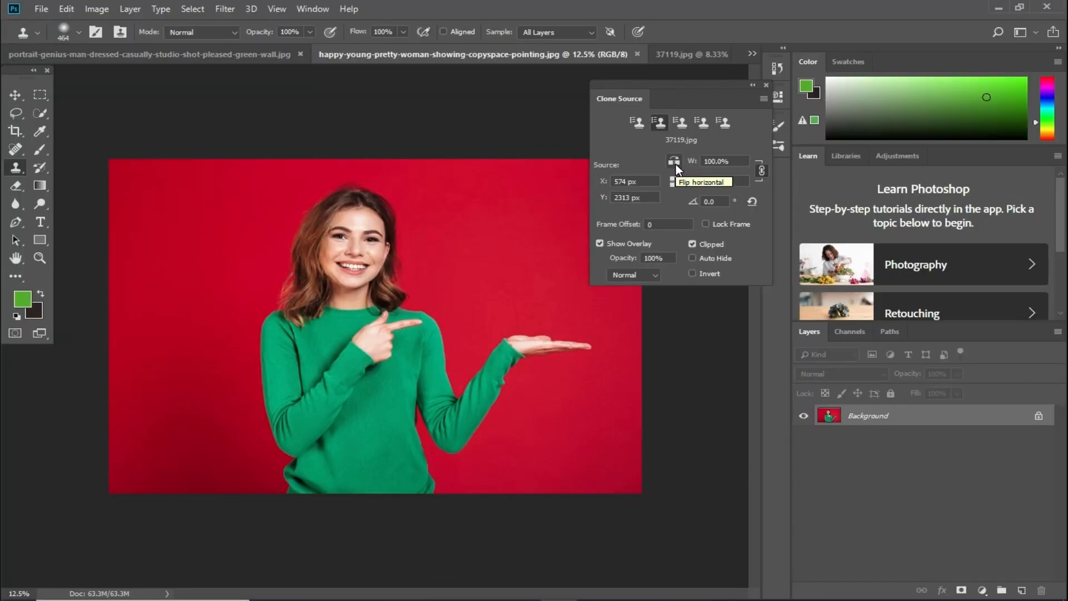
- Turn on Flip Horizontal in Clone Source and add an empty layer for the clone
left_click(674, 162)
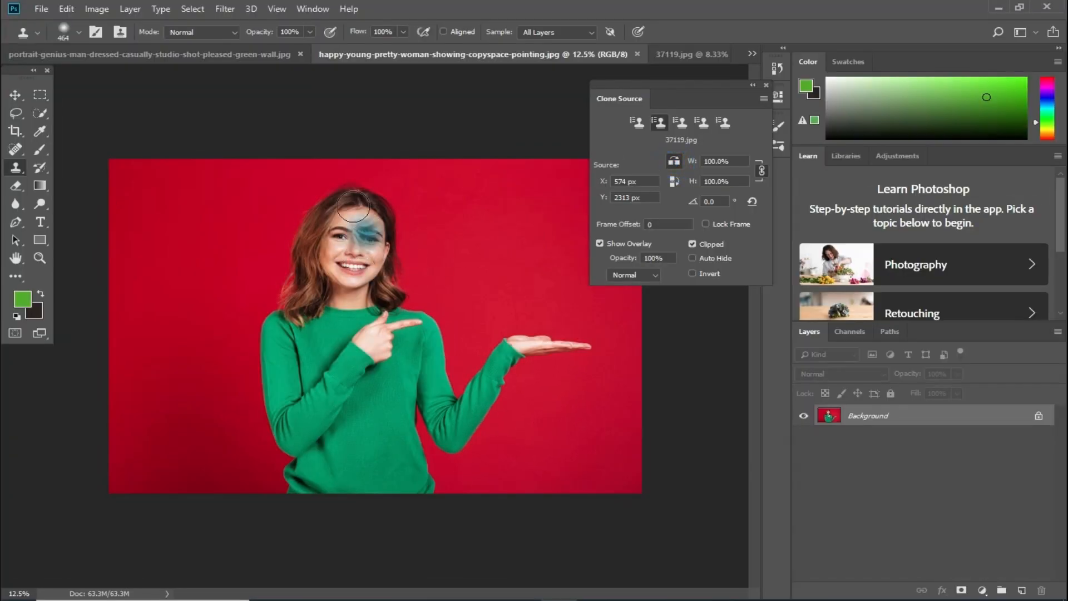
left_click(15, 95)
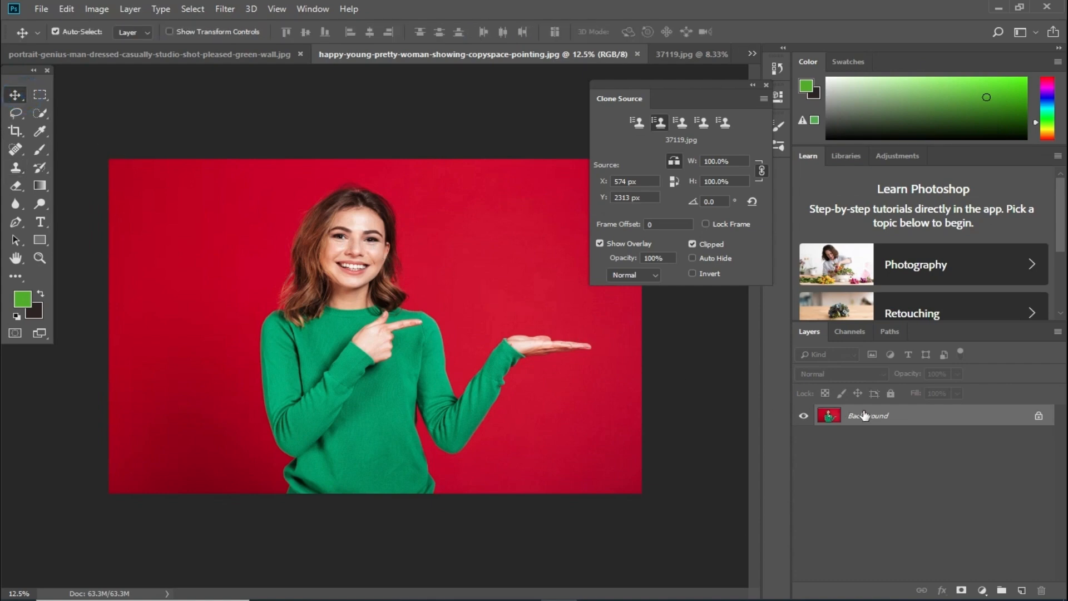
left_click(1021, 591)
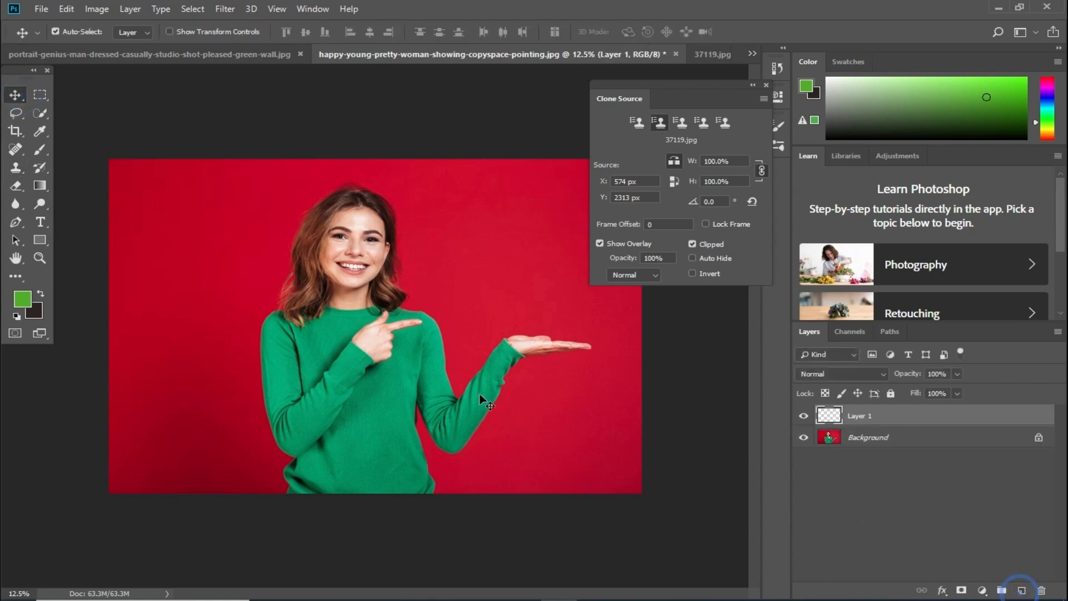
left_click(15, 169)
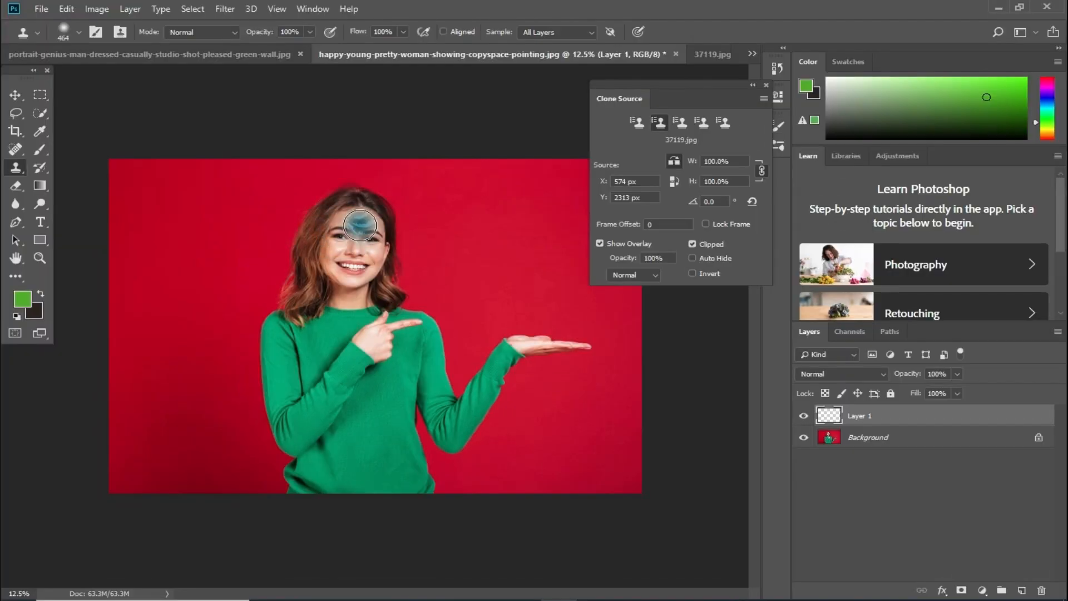
left_click(634, 123)
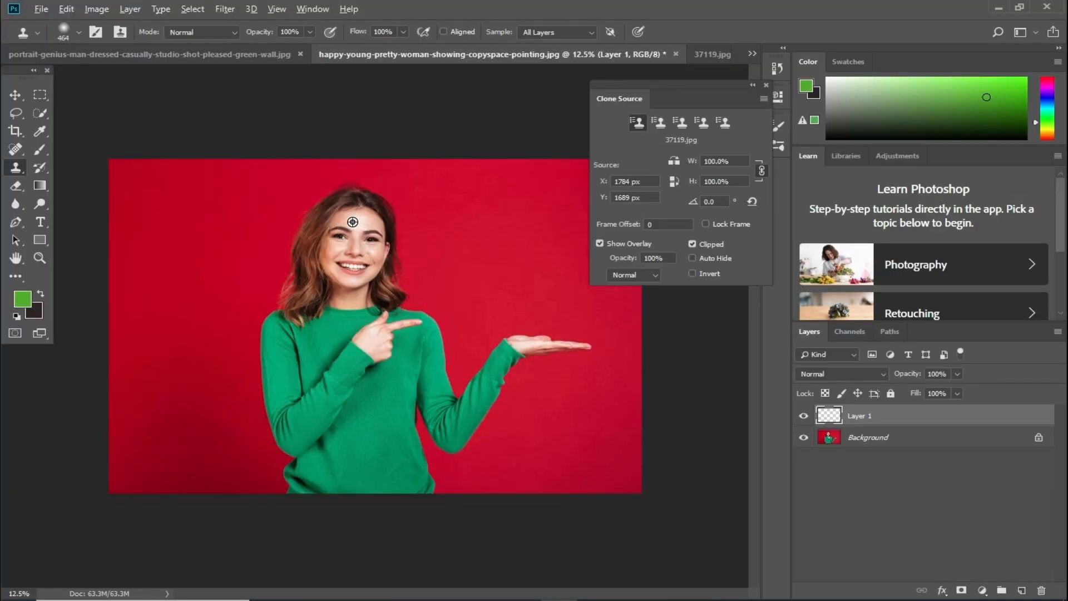
- Sample the woman's forehead and paint her mirrored face, hair and sweater on the left
left_click(353, 222, "alt")
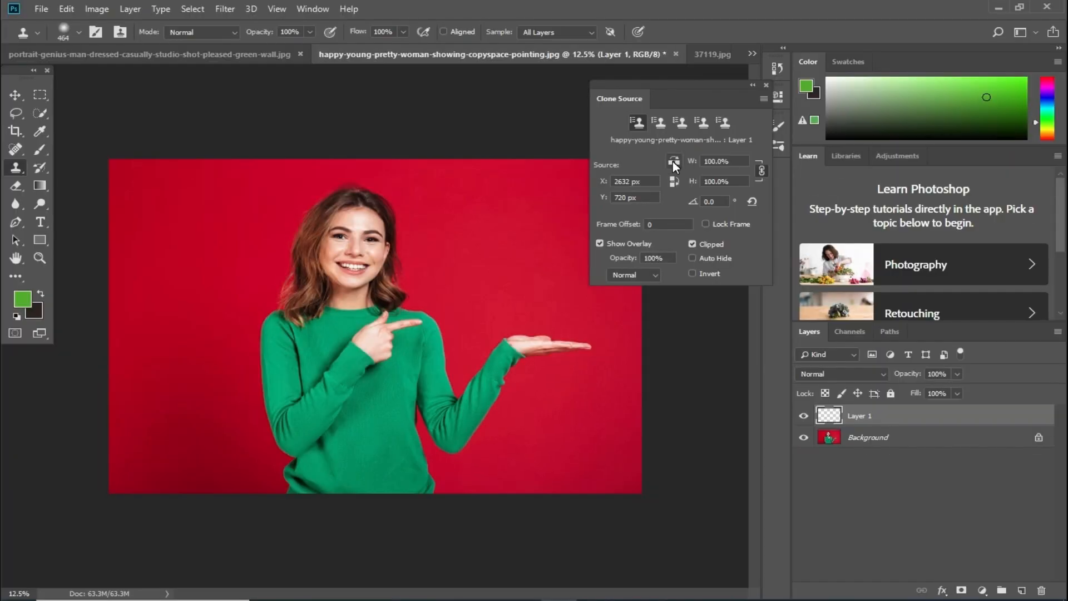
mouse_move(175, 215)
left_mouse_down()
mouse_move(143, 234)
mouse_move(154, 269)
mouse_move(182, 220)
mouse_move(129, 257)
mouse_move(174, 283)
mouse_move(211, 267)
mouse_move(206, 308)
mouse_move(227, 258)
mouse_move(226, 334)
mouse_move(237, 265)
mouse_move(231, 389)
mouse_move(145, 363)
mouse_move(152, 288)
mouse_move(117, 269)
left_mouse_up()
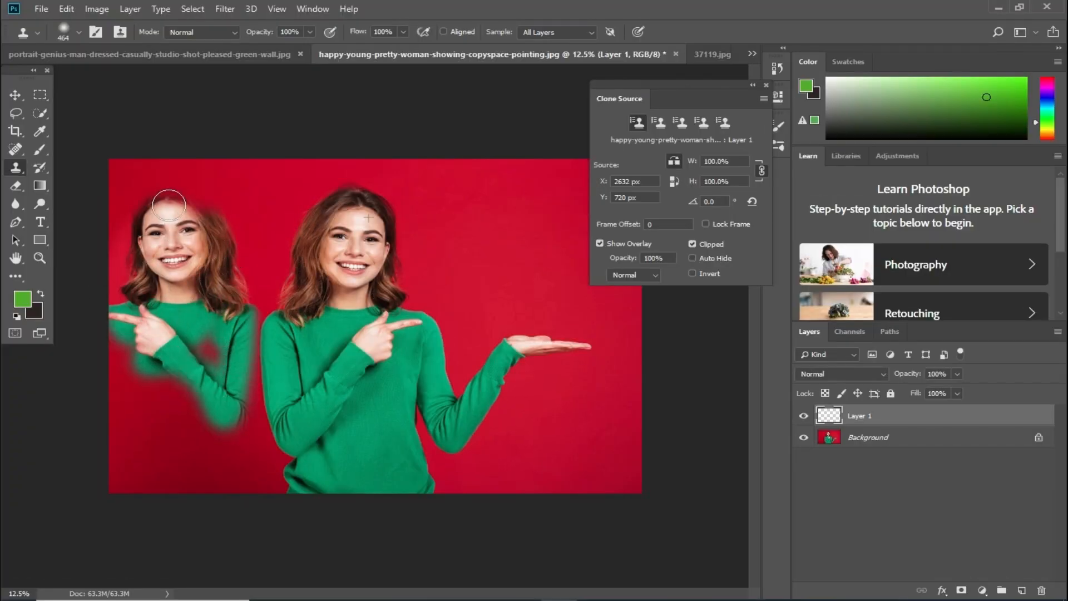
left_click_drag(168, 205, 159, 200)
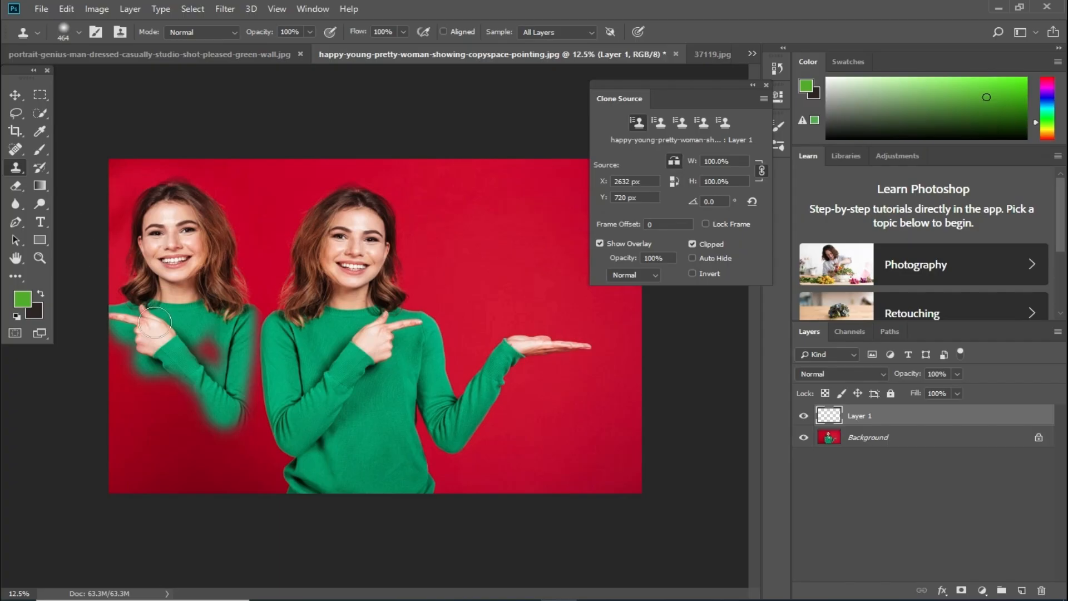
mouse_move(154, 321)
left_mouse_down()
mouse_move(129, 357)
mouse_move(160, 426)
mouse_move(199, 387)
mouse_move(150, 392)
mouse_move(212, 359)
mouse_move(131, 398)
mouse_move(166, 416)
mouse_move(247, 363)
mouse_move(237, 390)
mouse_move(248, 317)
left_mouse_up()
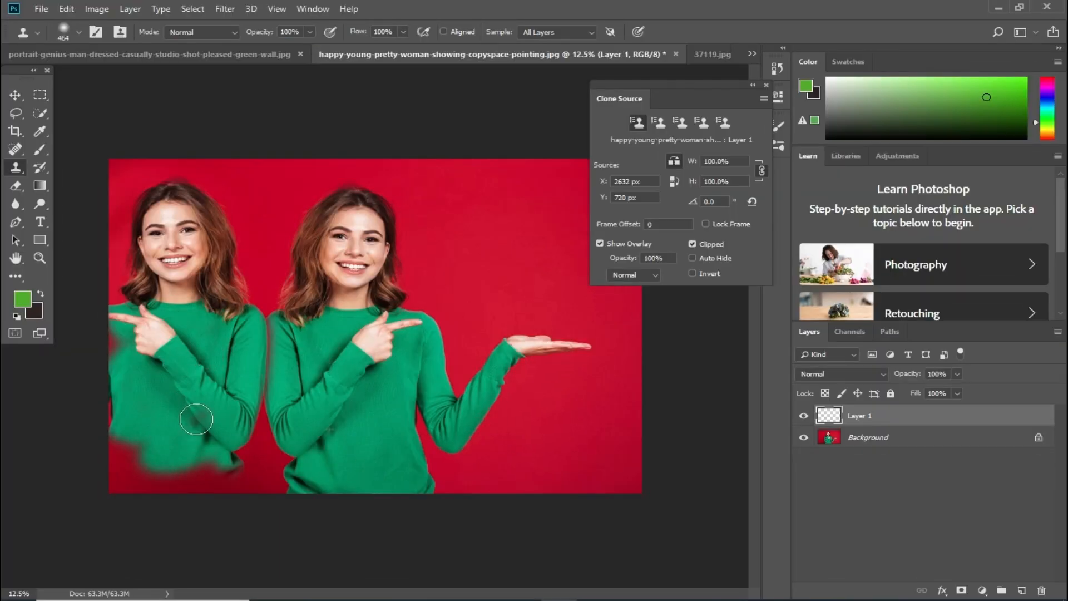
mouse_move(196, 419)
left_mouse_down()
mouse_move(283, 403)
mouse_move(255, 440)
mouse_move(247, 425)
mouse_move(238, 461)
mouse_move(212, 479)
mouse_move(185, 483)
mouse_move(131, 453)
left_mouse_up()
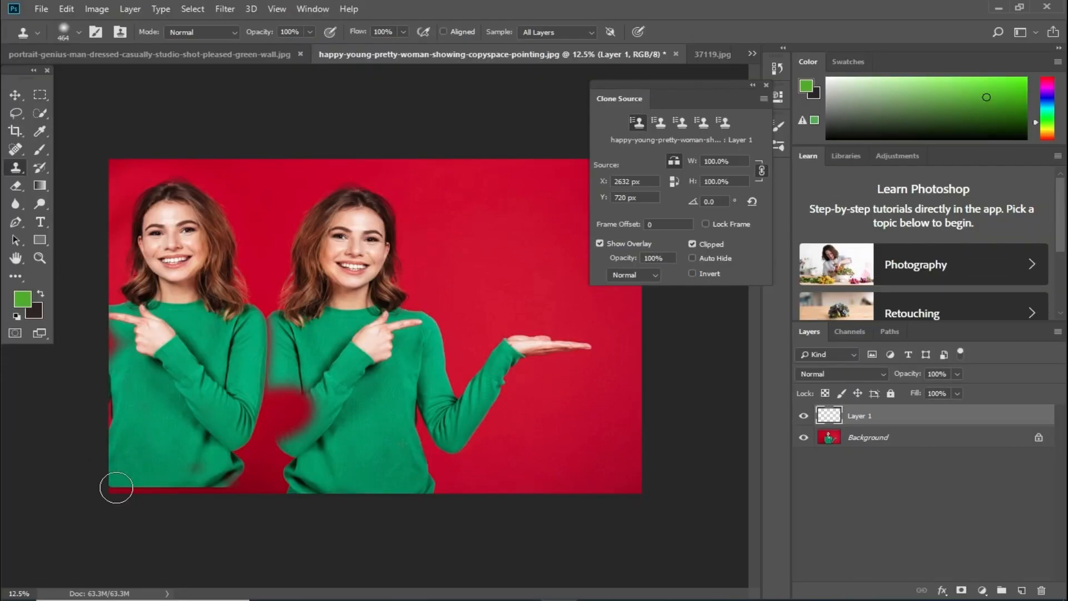
mouse_move(115, 489)
left_mouse_down()
mouse_move(239, 479)
mouse_move(229, 356)
left_mouse_up()
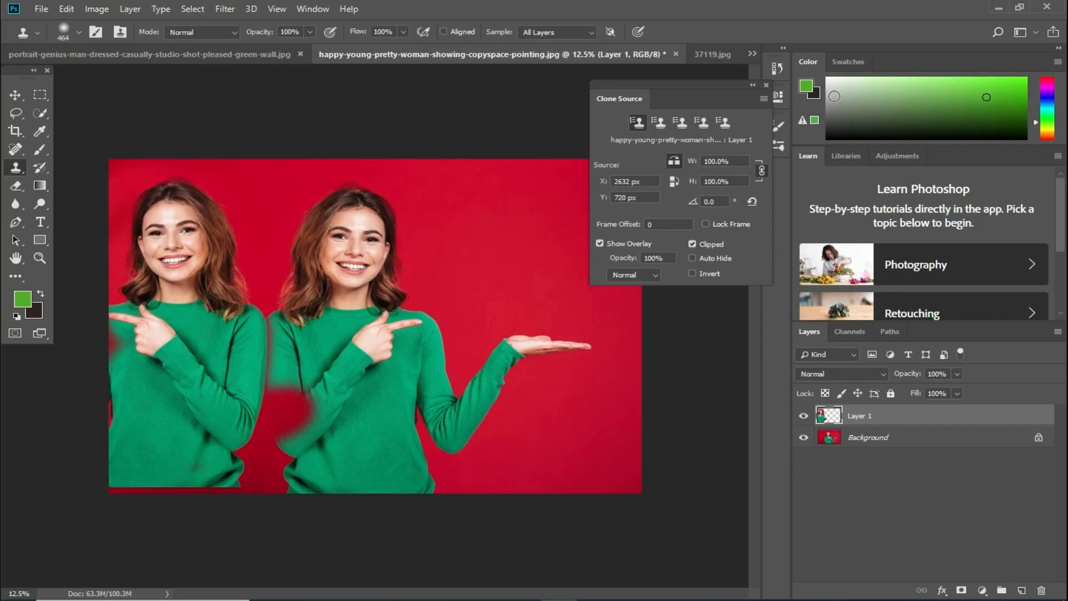
left_click(719, 50)
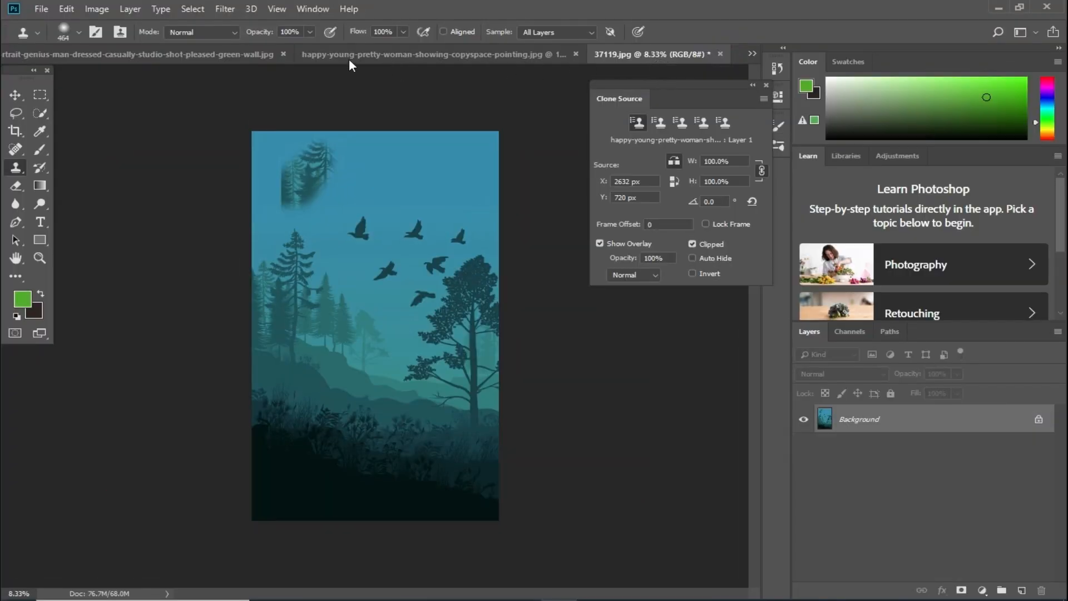
- Look over the man-on-green photo, then return to the twinned woman-on-red photo
left_click(222, 50)
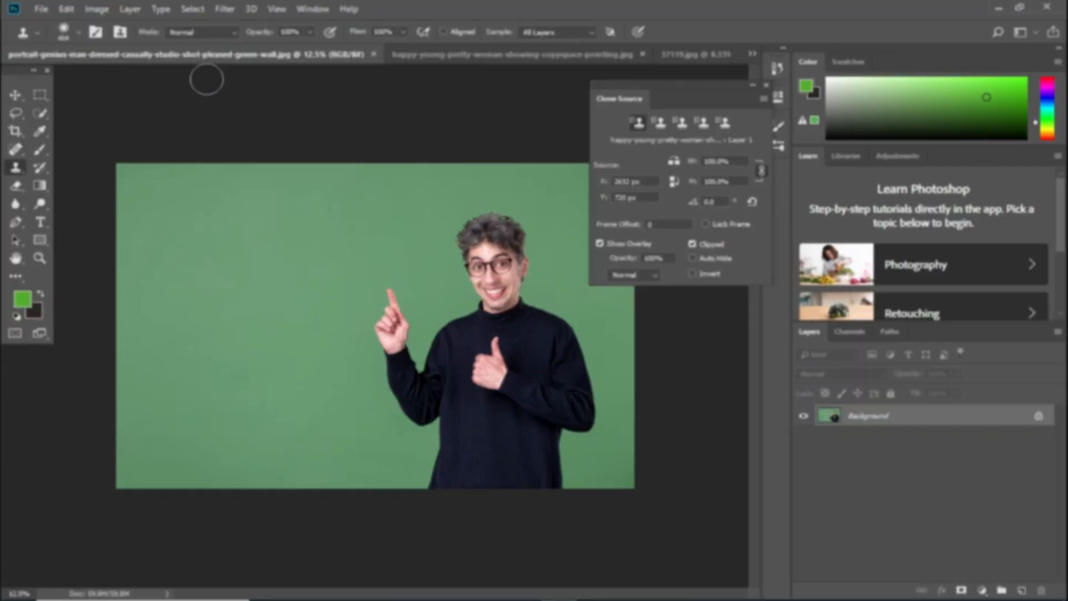
left_click(456, 54)
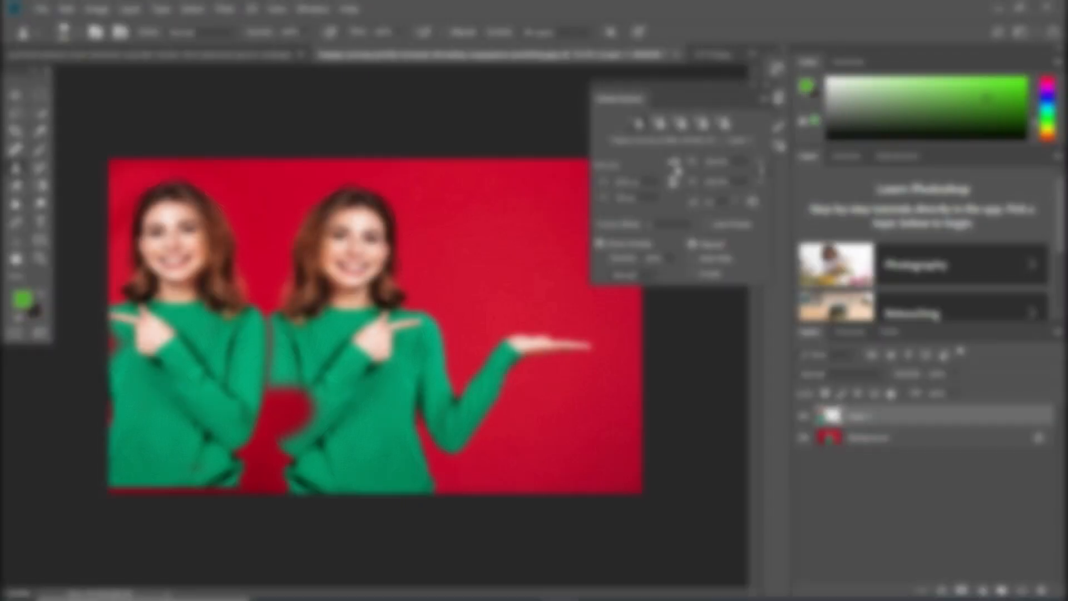
- Turn off Flip Horizontal, trial-clone the woman beside the man on the green wall, then undo it
left_click(674, 162)
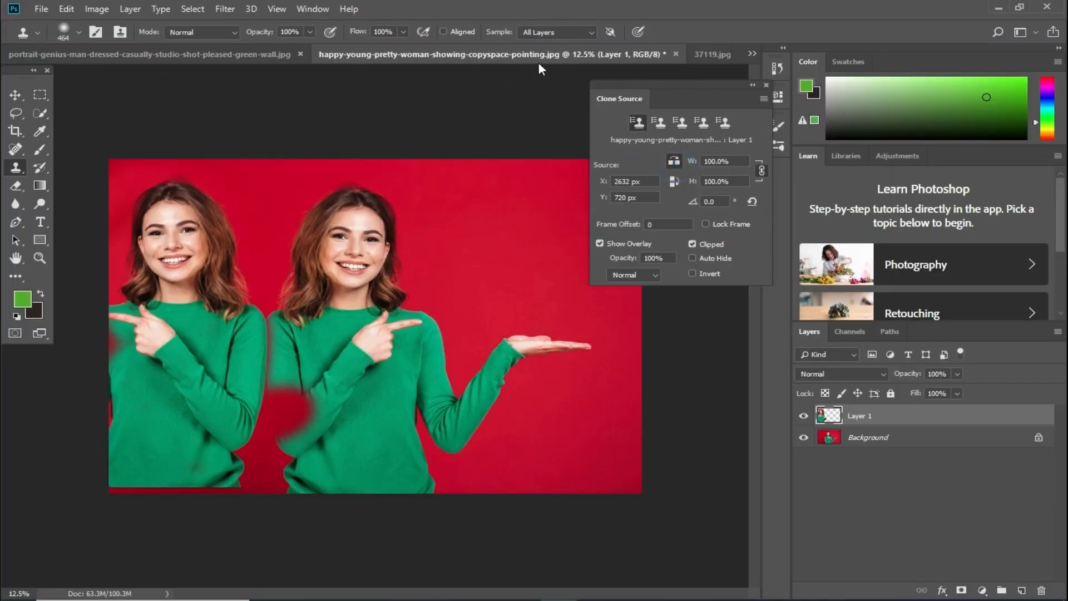
left_click(197, 55)
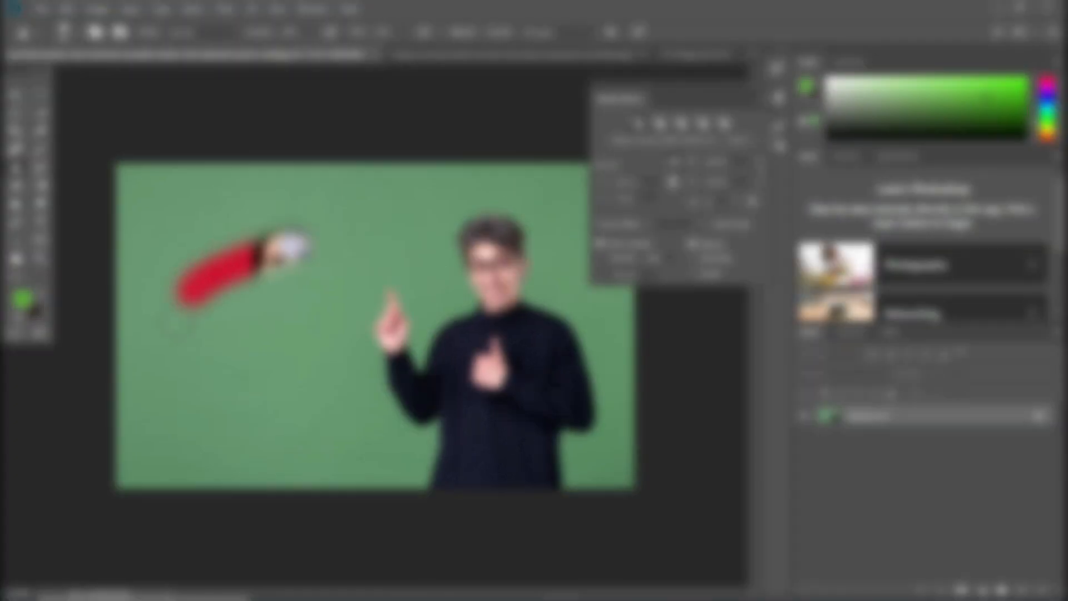
mouse_move(222, 290)
left_mouse_down()
mouse_move(256, 261)
mouse_move(322, 269)
mouse_move(254, 272)
mouse_move(222, 226)
mouse_move(327, 395)
left_mouse_up()
mouse_move(236, 395)
left_mouse_down()
mouse_move(290, 400)
mouse_move(249, 380)
mouse_move(255, 432)
mouse_move(320, 424)
mouse_move(334, 389)
mouse_move(351, 444)
left_mouse_up()
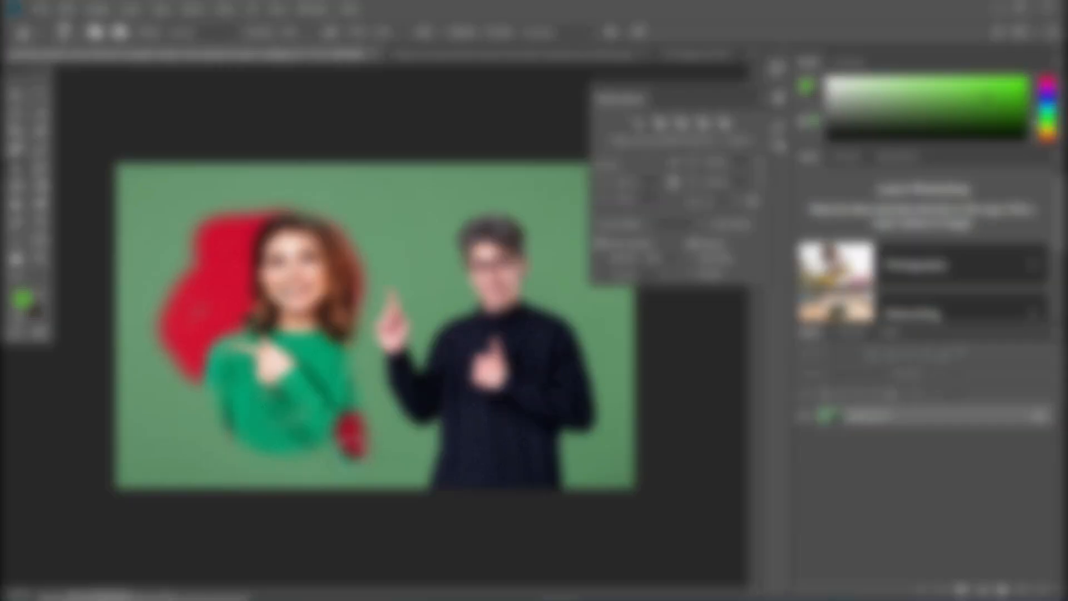
left_click_drag(350, 444, 350, 447)
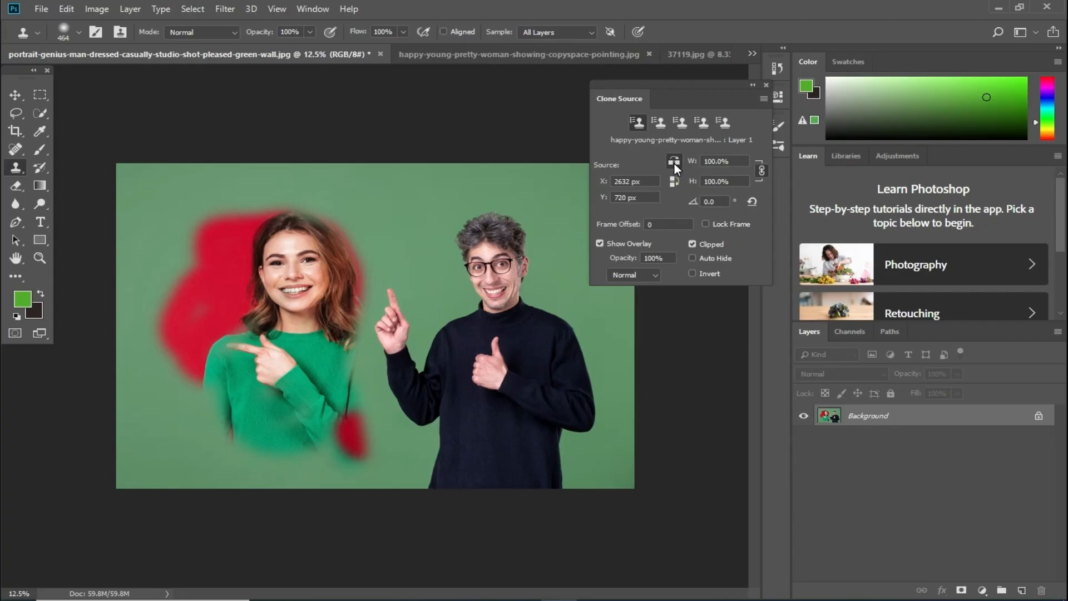
key("ctrl+z")
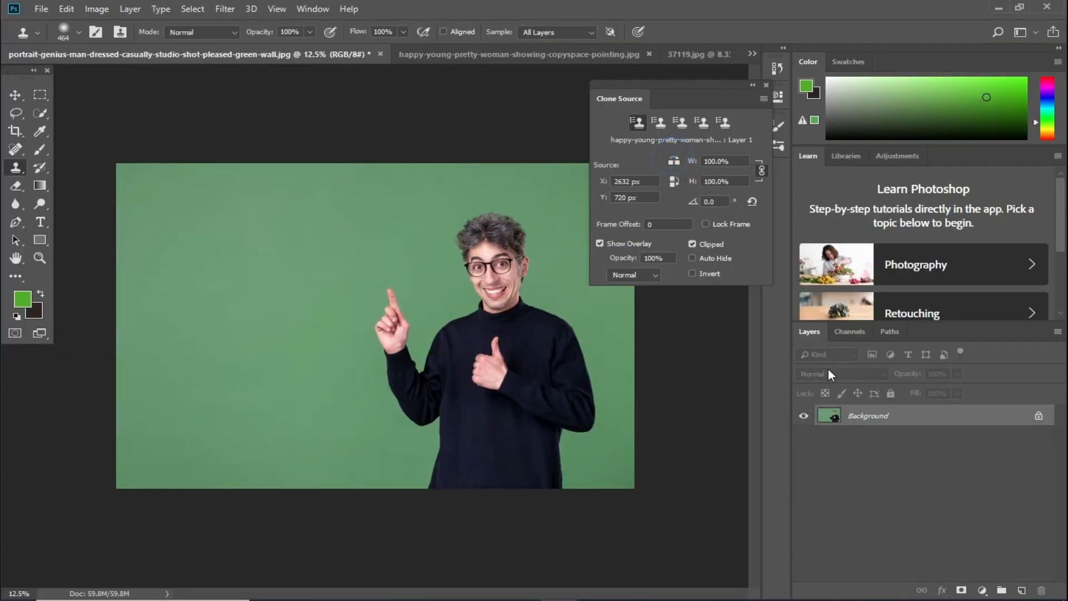
- Add an empty Layer 1 and clone the woman's face and green top onto it
left_click(1021, 591)
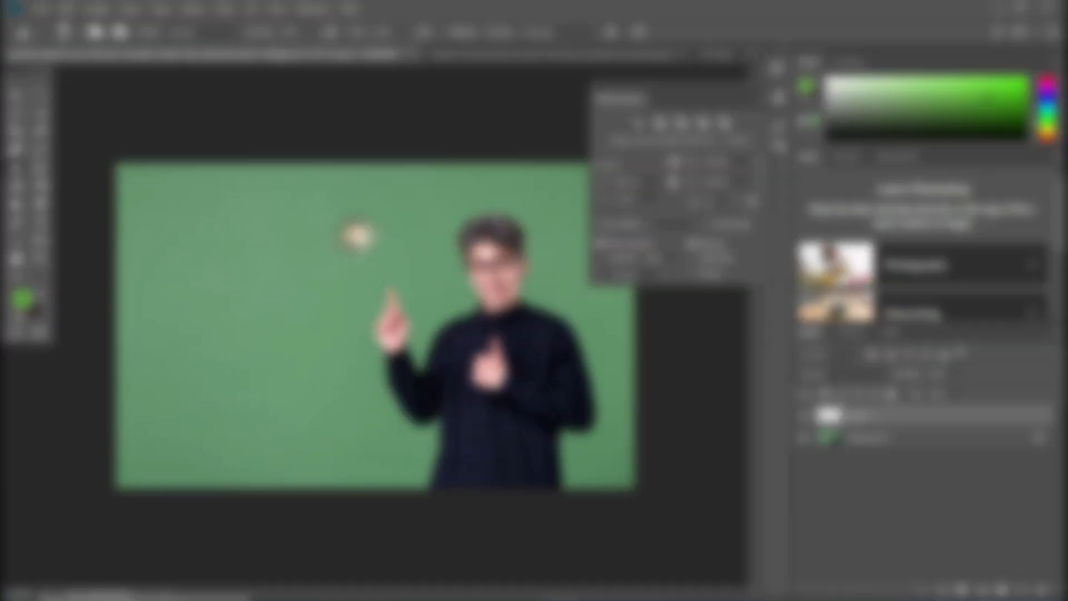
mouse_move(356, 233)
left_mouse_down()
mouse_move(301, 248)
mouse_move(365, 238)
mouse_move(329, 282)
mouse_move(283, 268)
mouse_move(372, 231)
mouse_move(386, 256)
mouse_move(345, 292)
mouse_move(267, 324)
mouse_move(247, 357)
mouse_move(295, 437)
mouse_move(281, 439)
mouse_move(334, 386)
mouse_move(361, 428)
mouse_move(389, 423)
left_mouse_up()
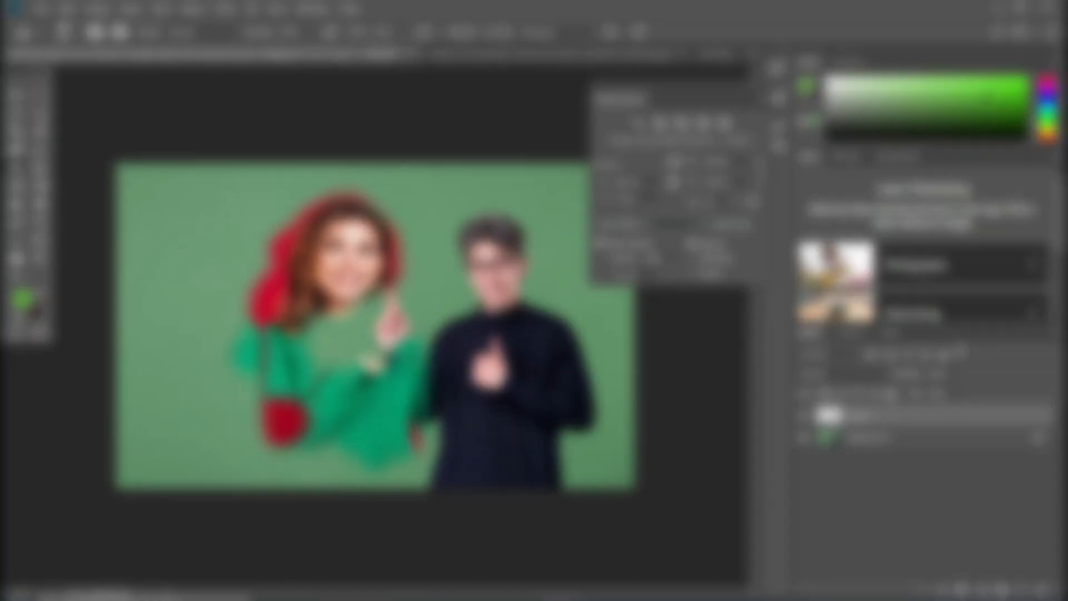
mouse_move(423, 356)
left_mouse_down()
mouse_move(402, 260)
mouse_move(319, 369)
left_mouse_up()
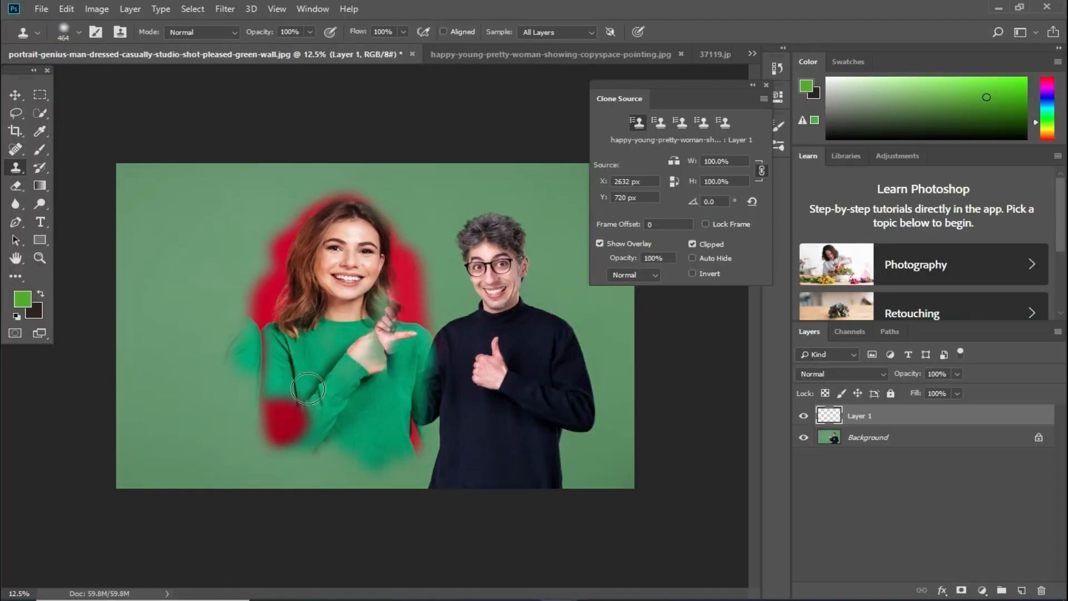
- Enable Aligned sampling, clone more of the woman, then undo all strokes on Layer 1
left_click(448, 55)
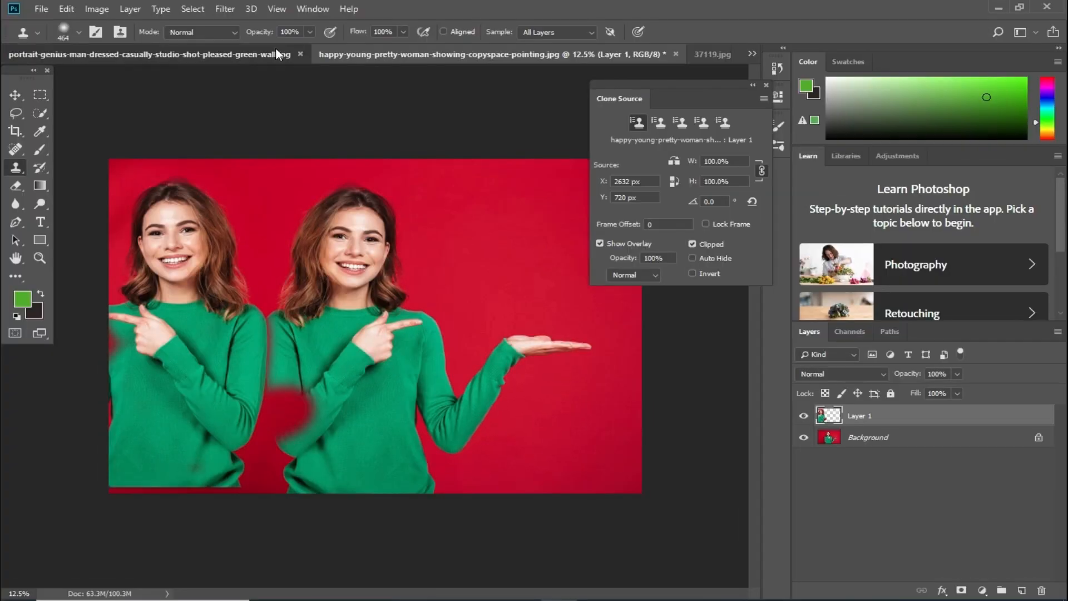
mouse_move(340, 361)
left_mouse_down()
mouse_move(361, 380)
mouse_move(370, 351)
mouse_move(387, 347)
mouse_move(371, 294)
mouse_move(375, 337)
left_mouse_up()
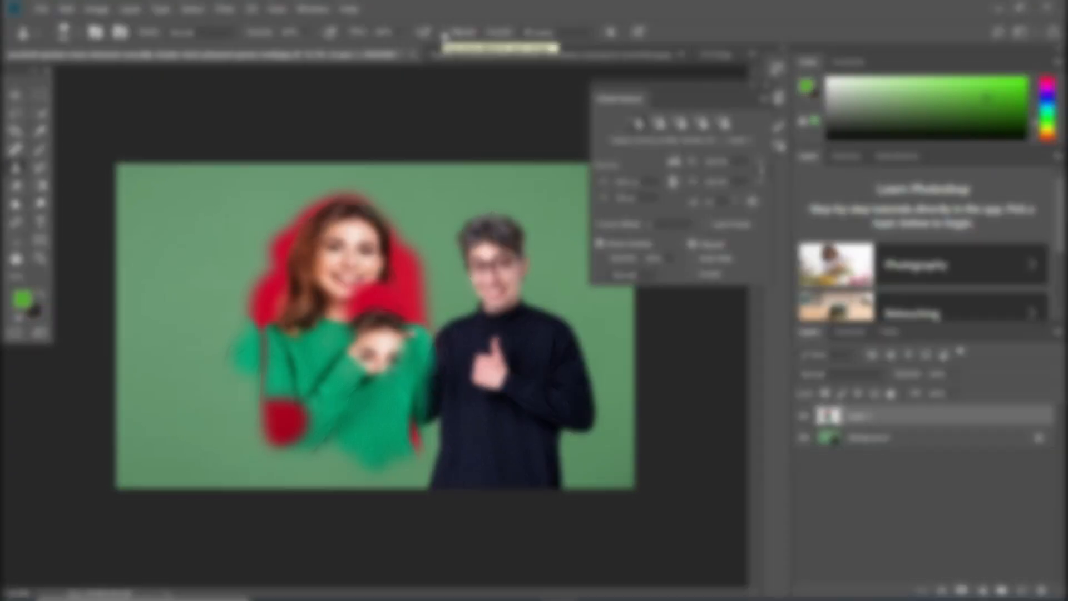
left_click(444, 31)
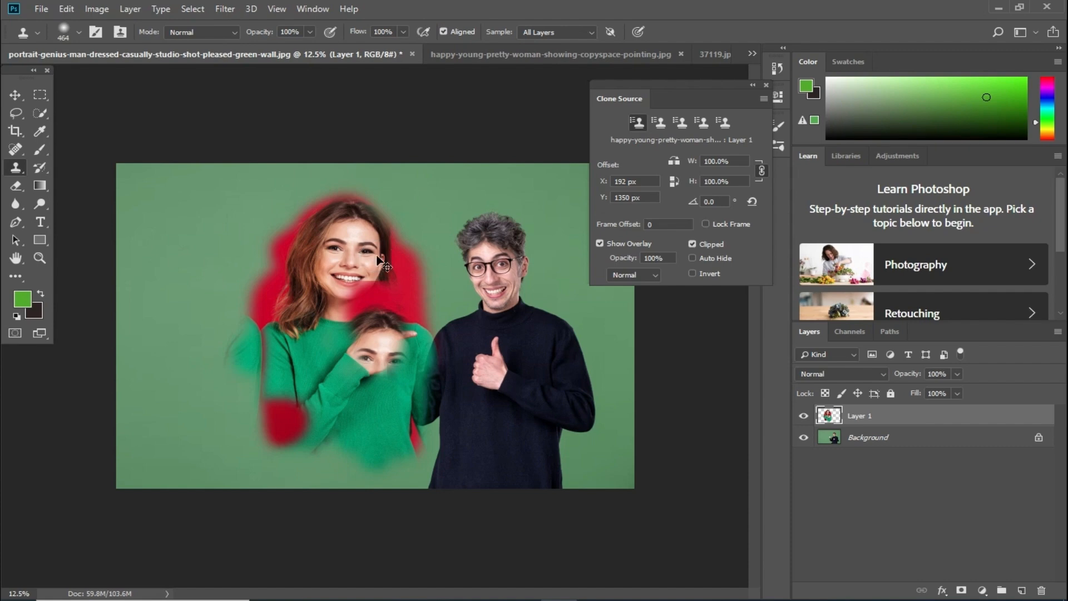
mouse_move(376, 255)
left_mouse_down()
mouse_move(379, 312)
mouse_move(368, 297)
mouse_move(368, 320)
mouse_move(389, 326)
left_mouse_up()
key("ctrl+alt+z")
key("ctrl+alt+z")
key("ctrl+alt+z")
key("ctrl+alt+z")
key("ctrl+alt+z")
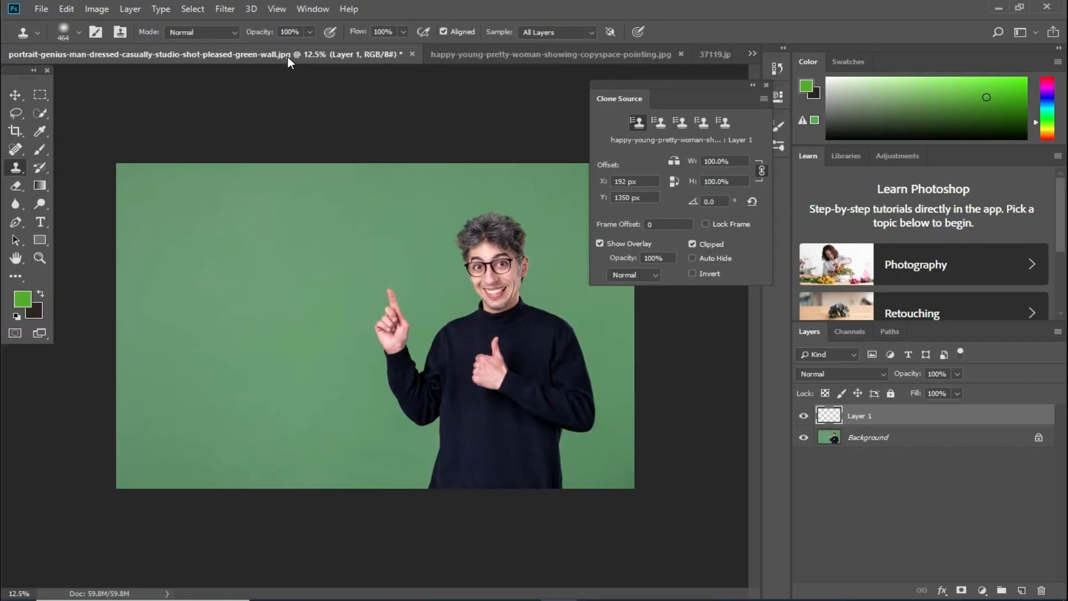
- Delete the duplicate-woman Layer 1 from the red photo, then clone her face and sweater beside the man
left_click(472, 54)
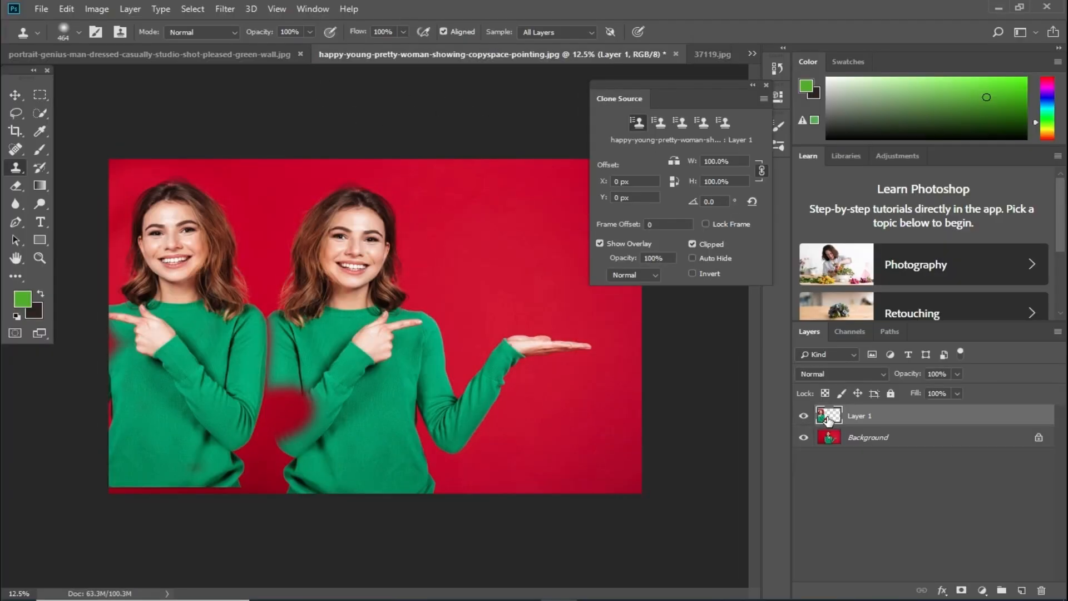
mouse_move(829, 417)
left_mouse_down()
mouse_move(1042, 529)
mouse_move(1038, 591)
left_mouse_up()
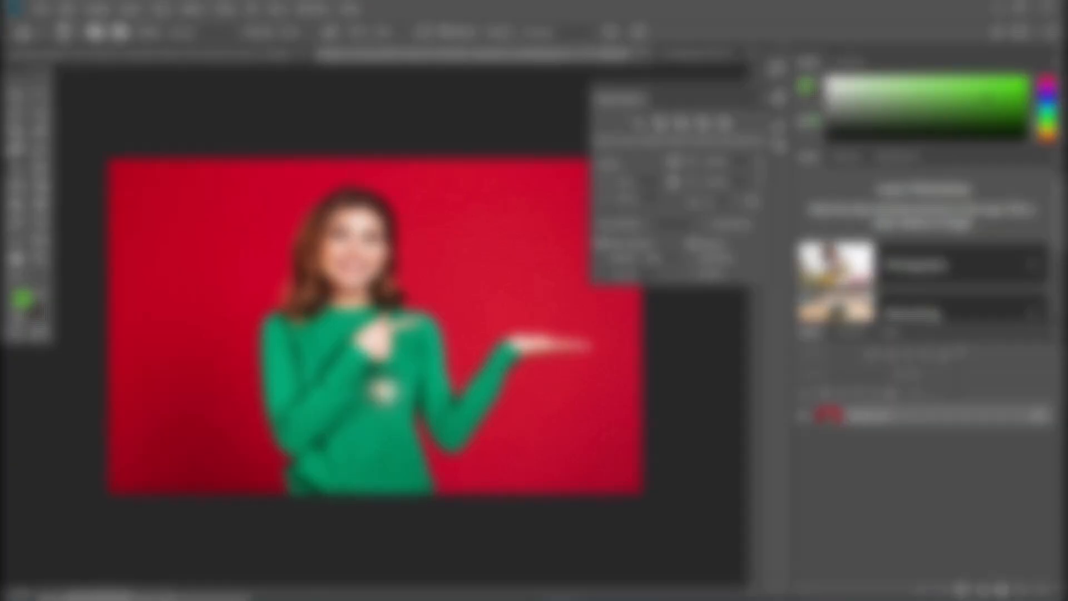
left_click(351, 296, "alt")
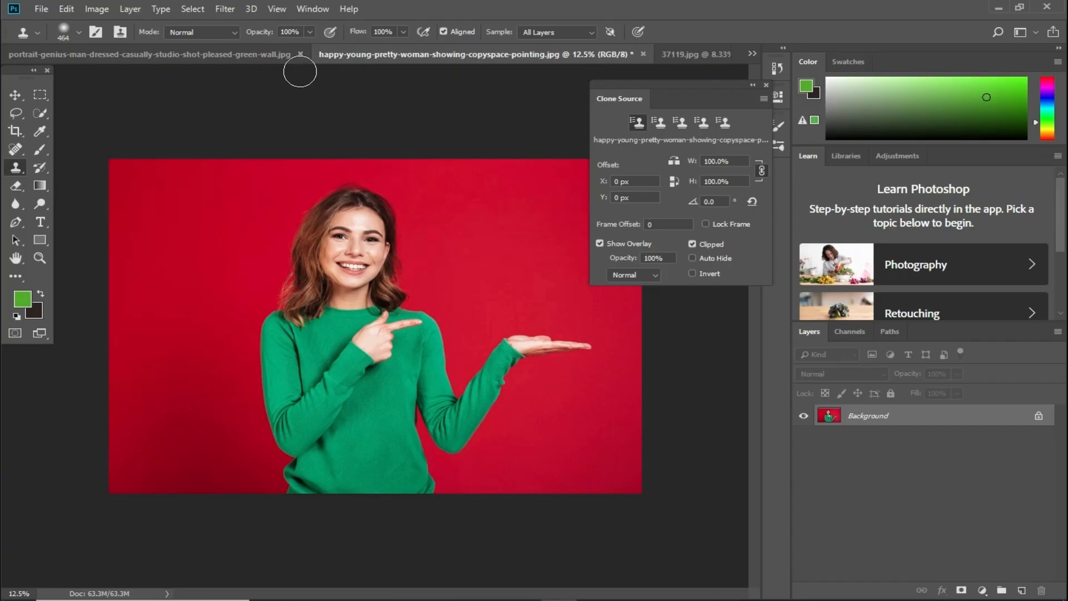
left_click(244, 55)
mouse_move(345, 245)
left_mouse_down()
mouse_move(310, 270)
mouse_move(370, 207)
mouse_move(335, 211)
mouse_move(344, 195)
mouse_move(320, 287)
mouse_move(295, 268)
mouse_move(279, 298)
mouse_move(269, 472)
mouse_move(384, 322)
mouse_move(423, 303)
mouse_move(429, 354)
mouse_move(389, 400)
mouse_move(428, 384)
mouse_move(423, 411)
mouse_move(419, 388)
left_mouse_up()
mouse_move(387, 466)
left_mouse_down()
mouse_move(437, 436)
mouse_move(383, 469)
mouse_move(325, 483)
left_mouse_up()
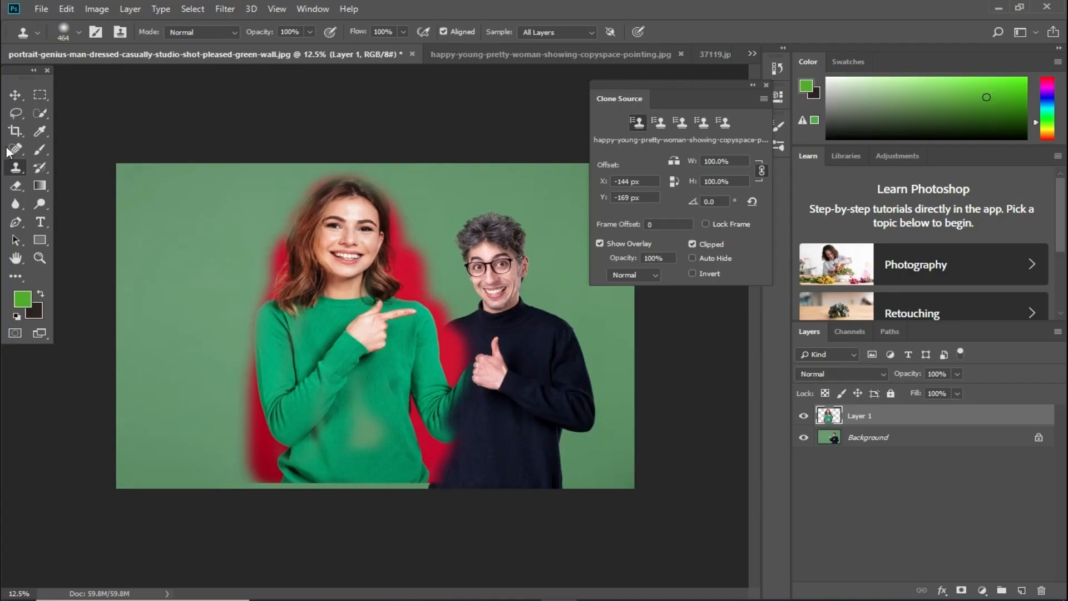
- Nudge the cloned woman on Layer 1 down slightly, and undo a misaligned hair clone stroke
left_click(15, 100)
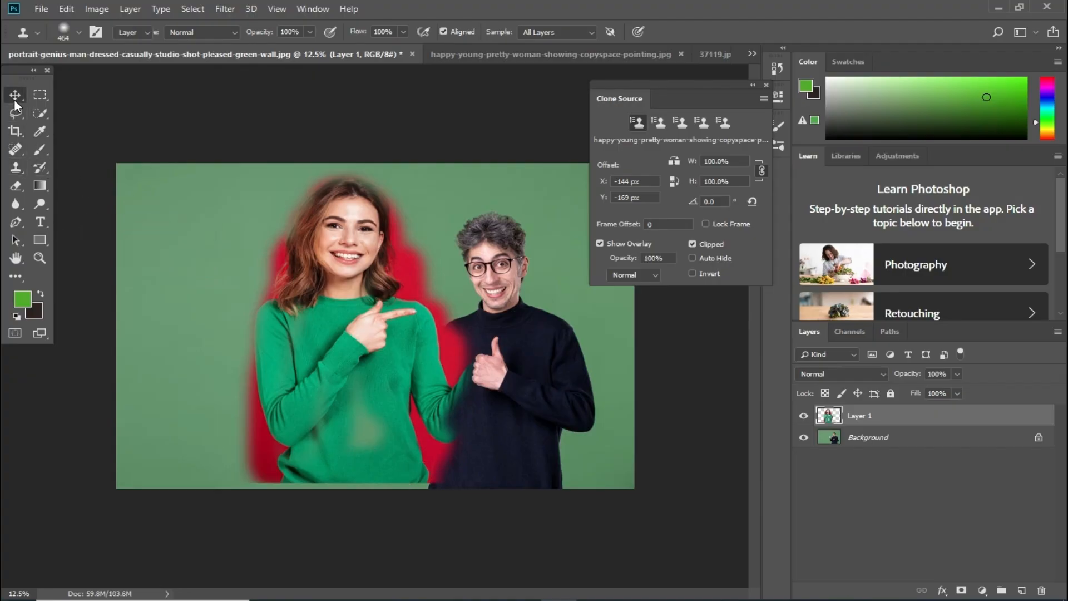
left_click_drag(339, 303, 340, 322)
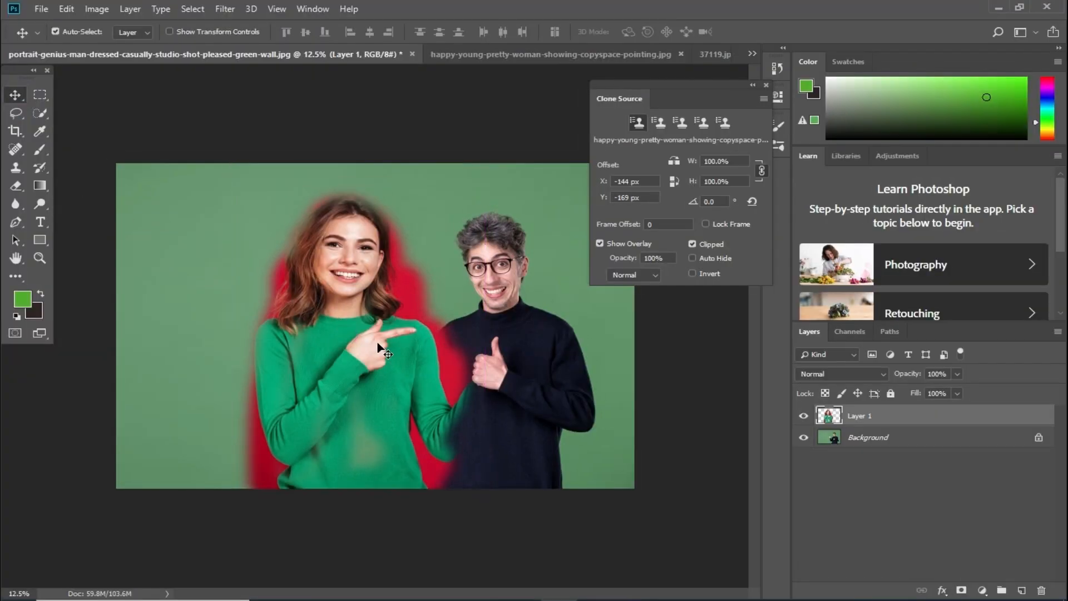
left_click(15, 170)
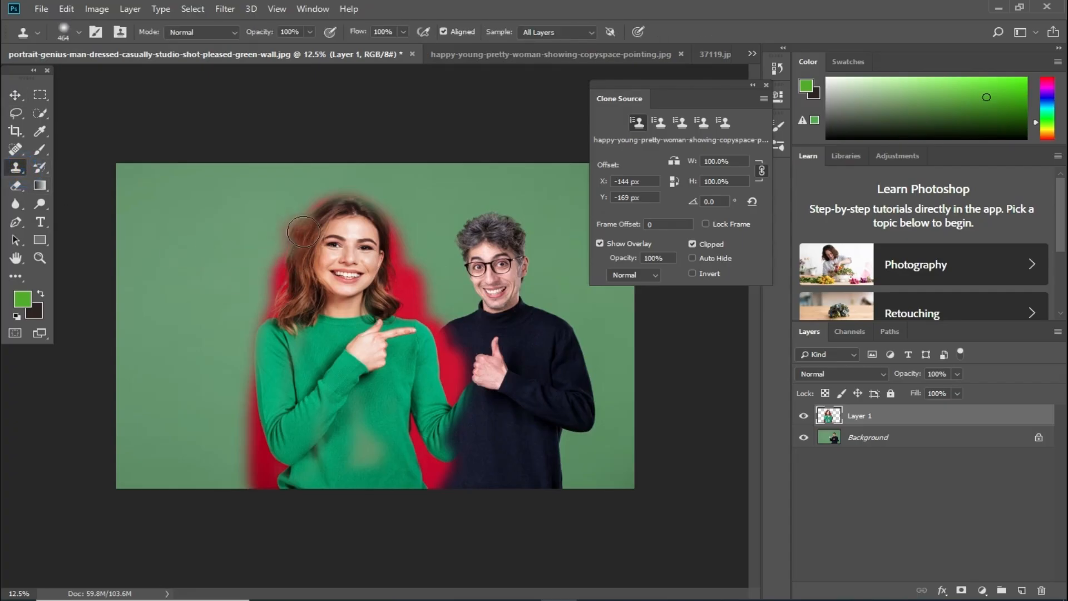
mouse_move(296, 258)
left_mouse_down()
mouse_move(285, 253)
mouse_move(311, 224)
mouse_move(347, 203)
mouse_move(363, 212)
left_mouse_up()
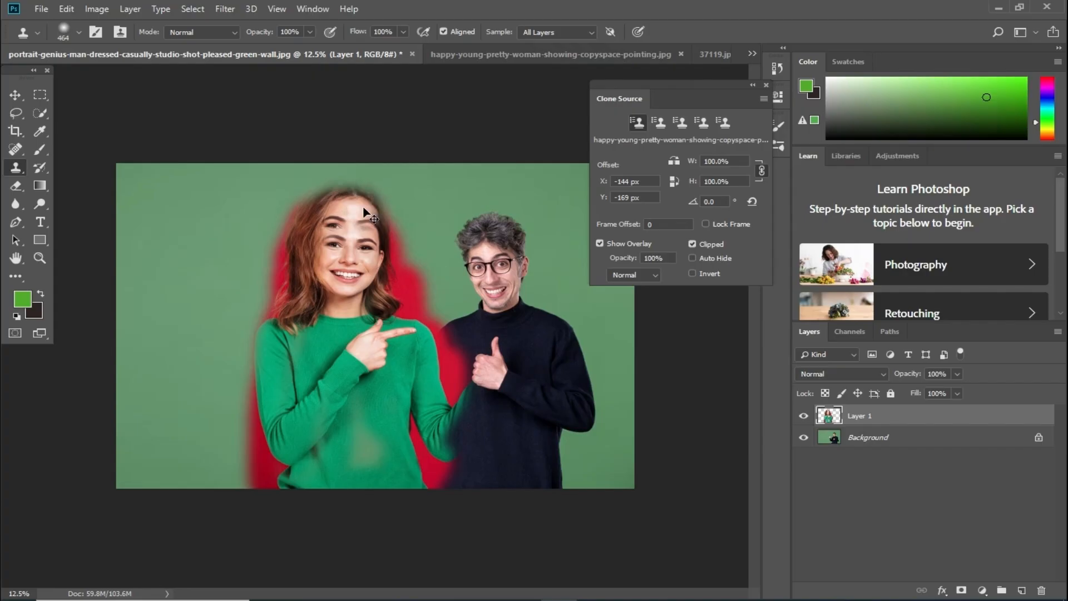
key("ctrl+z")
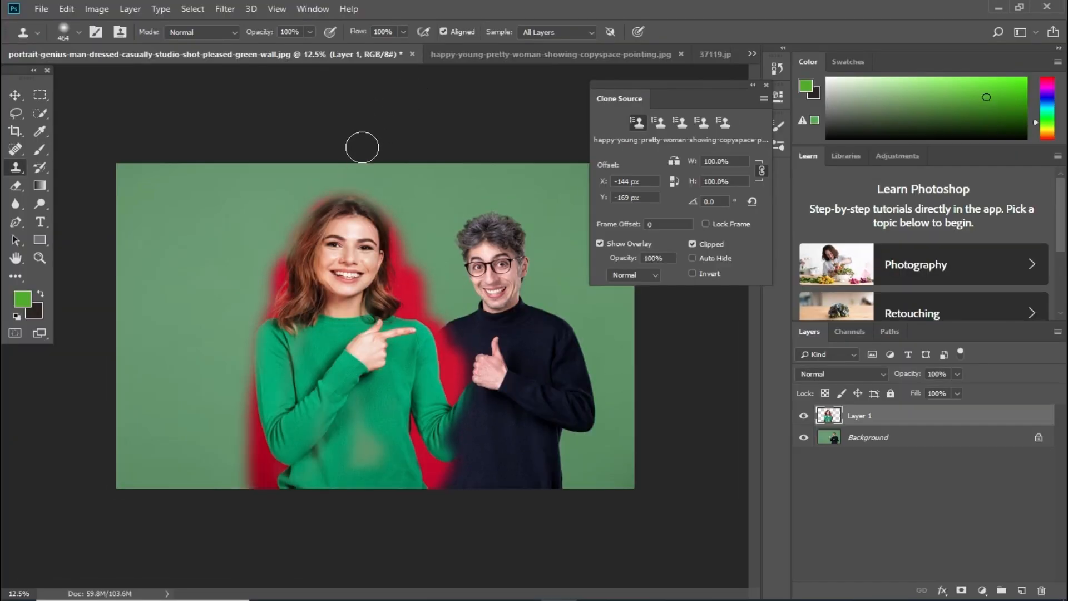
- Undo a stray hair stroke and the earlier move, then nudge the cloned woman lower again
left_click(526, 54)
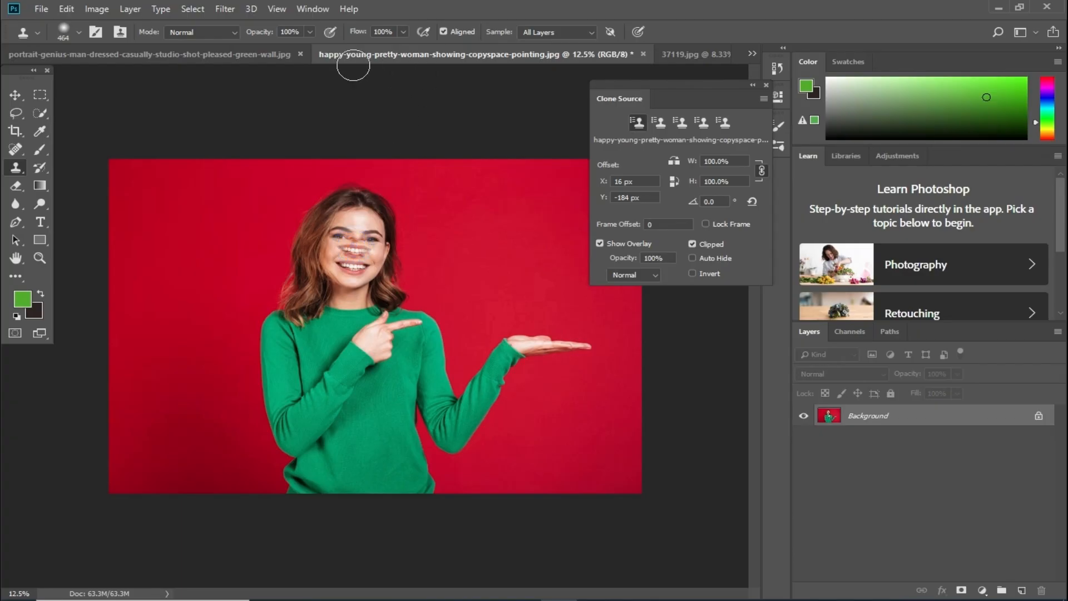
left_click(270, 55)
left_click(466, 59)
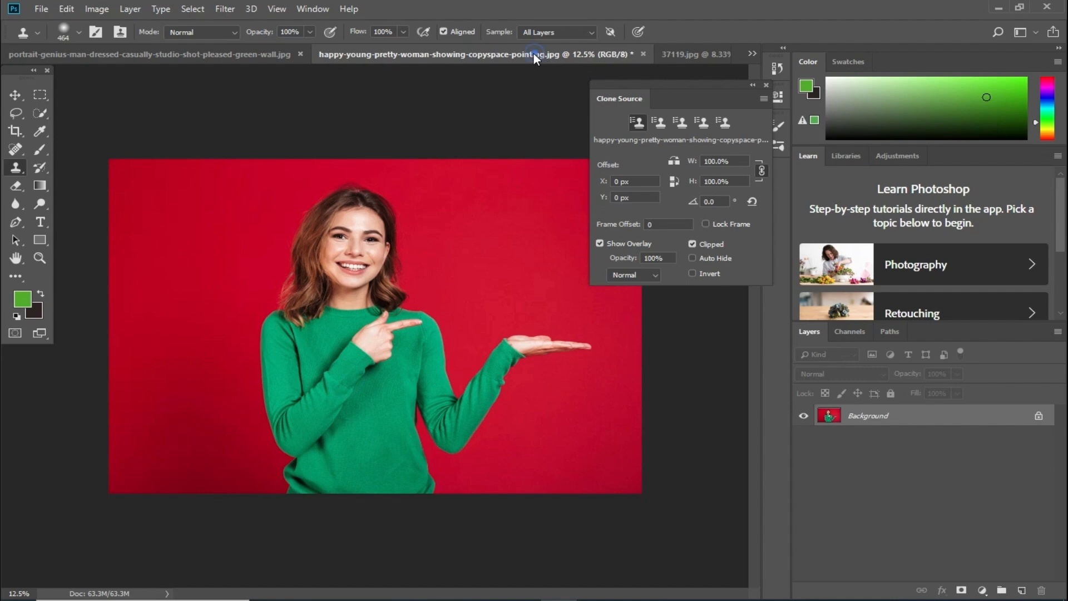
left_click(664, 53)
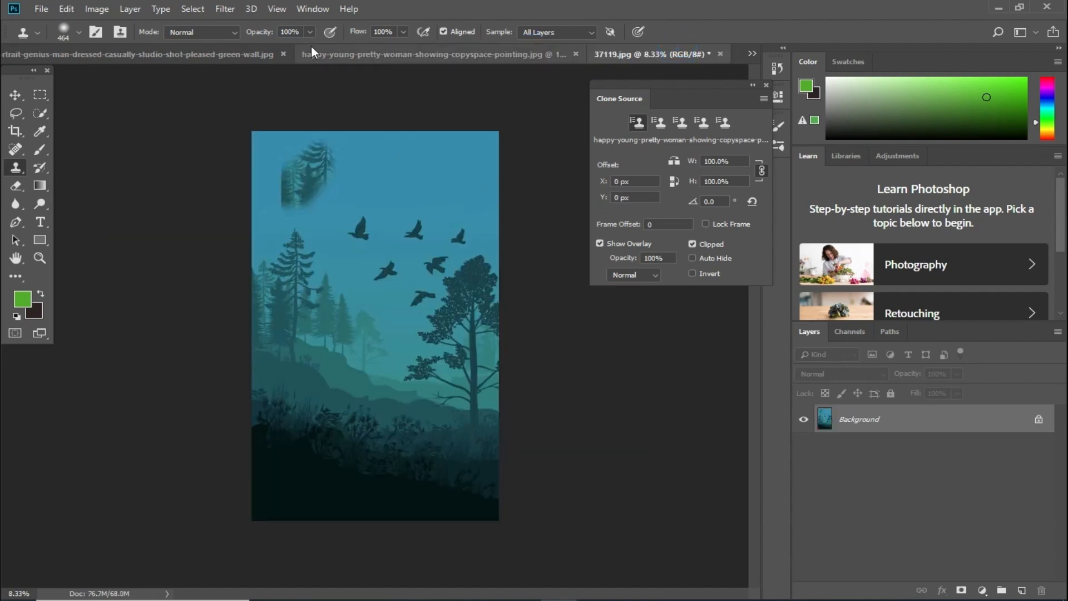
left_click(211, 56)
left_click_drag(313, 246, 312, 231)
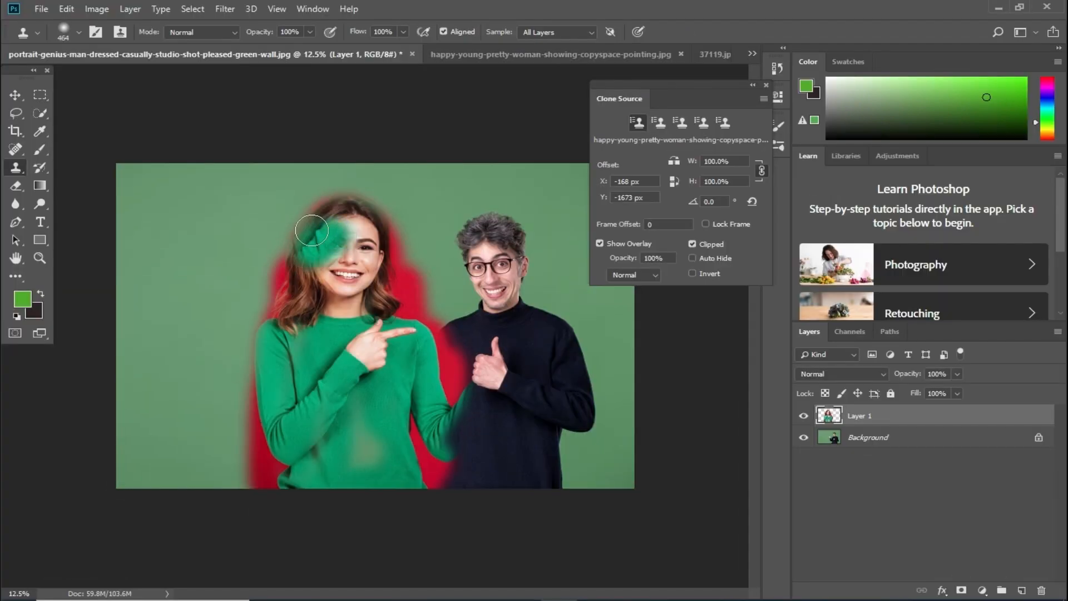
key("ctrl+alt+z")
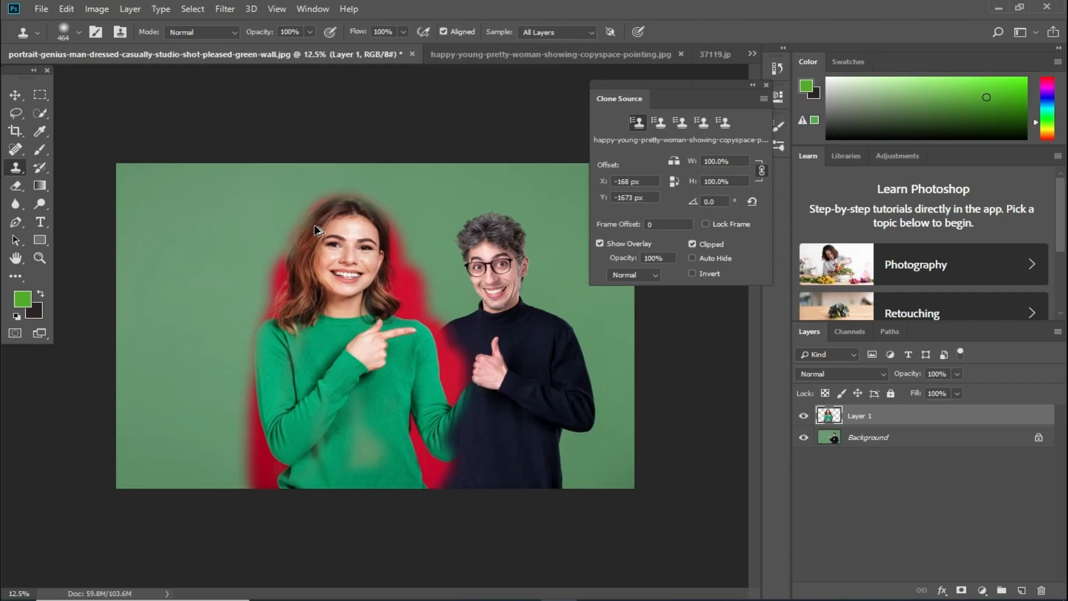
key("ctrl+alt+z")
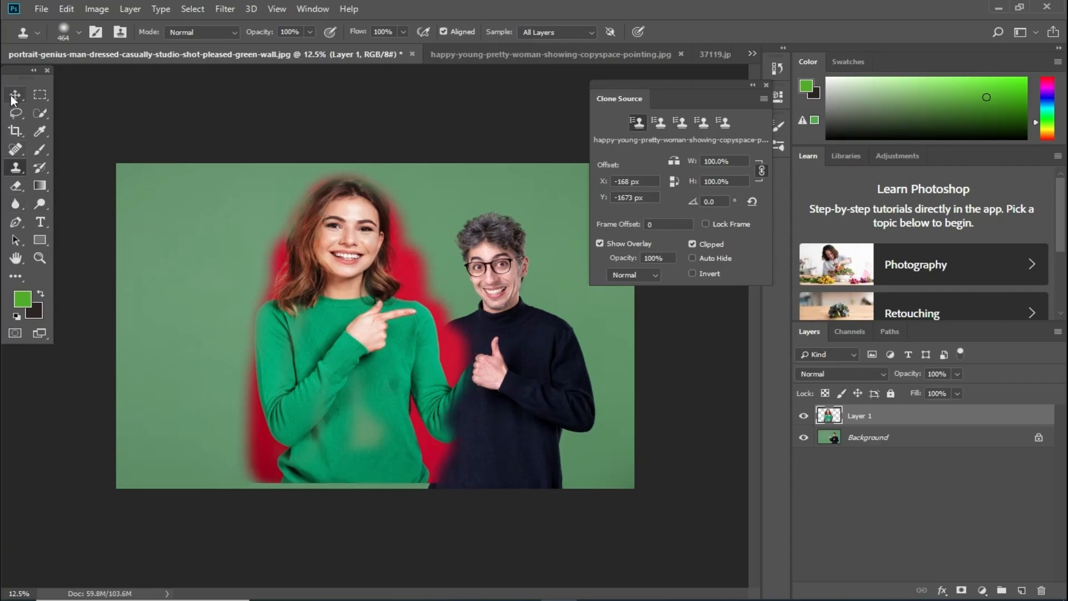
left_click(15, 96)
left_click_drag(325, 307, 340, 316)
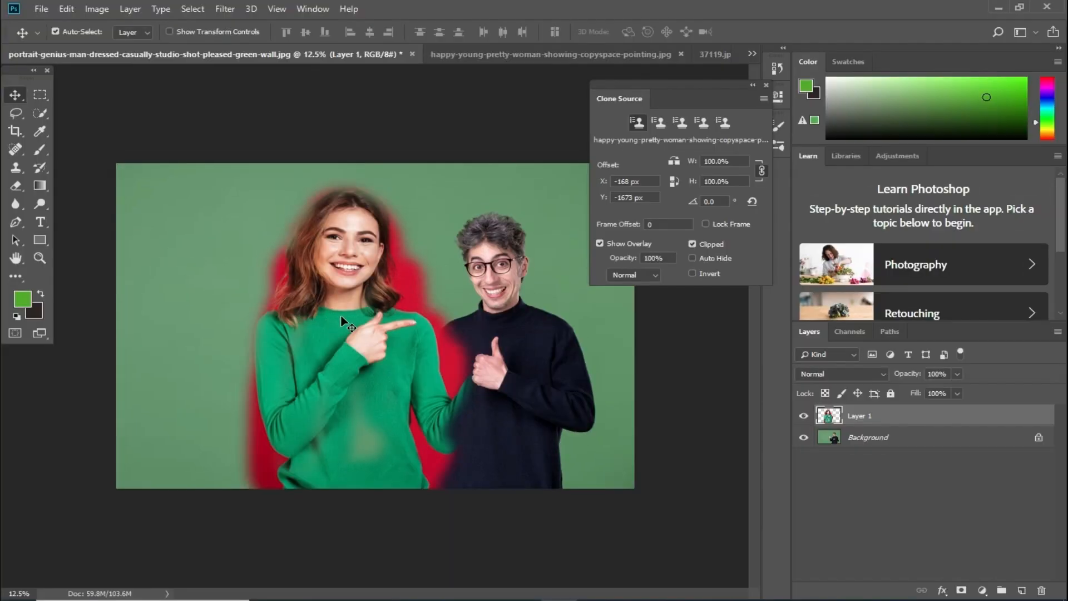